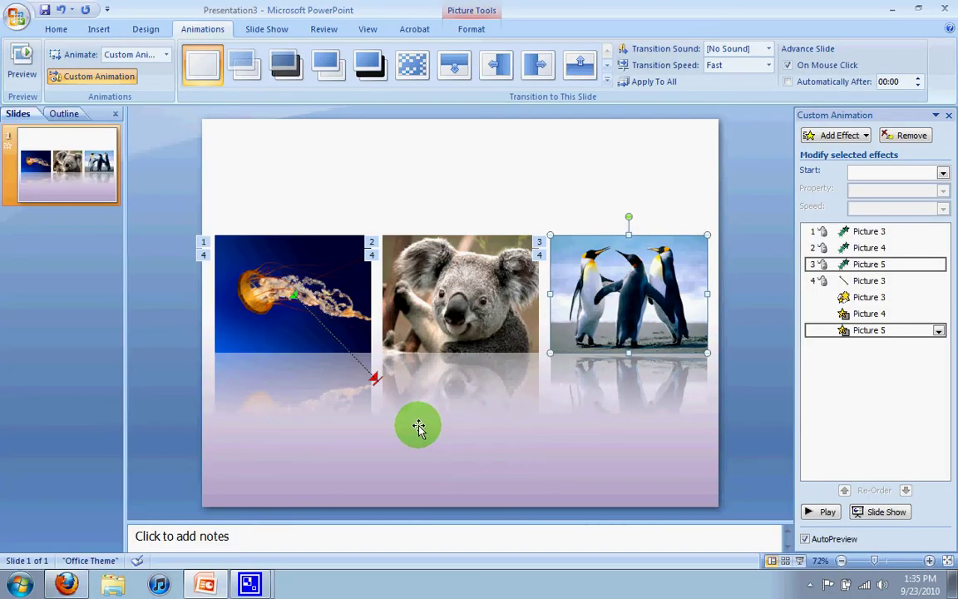
Step: Add a second Diagonal Down Right motion path to the jellyfish picture
left_click(320, 276)
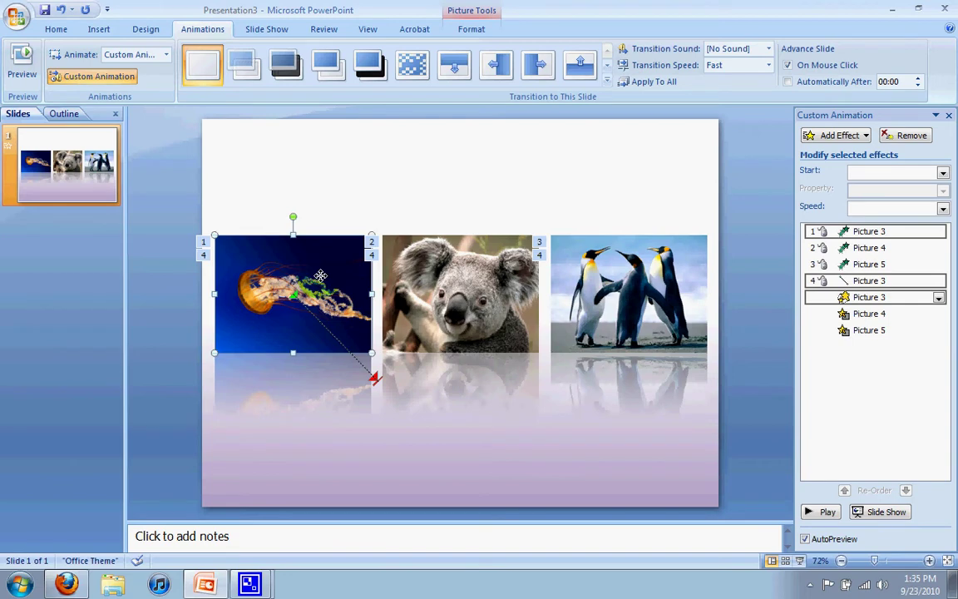
left_click(860, 138)
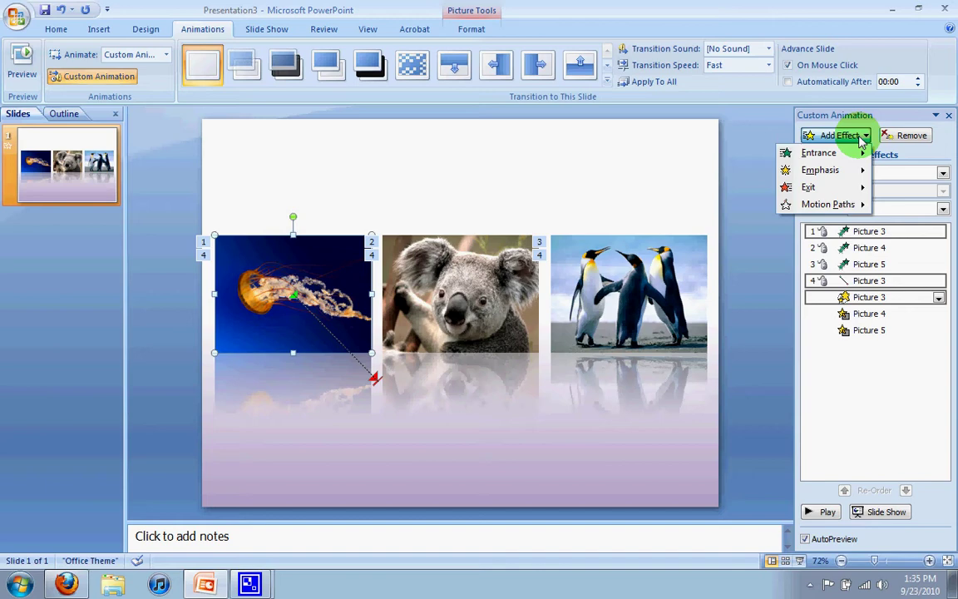
mouse_move(847, 208)
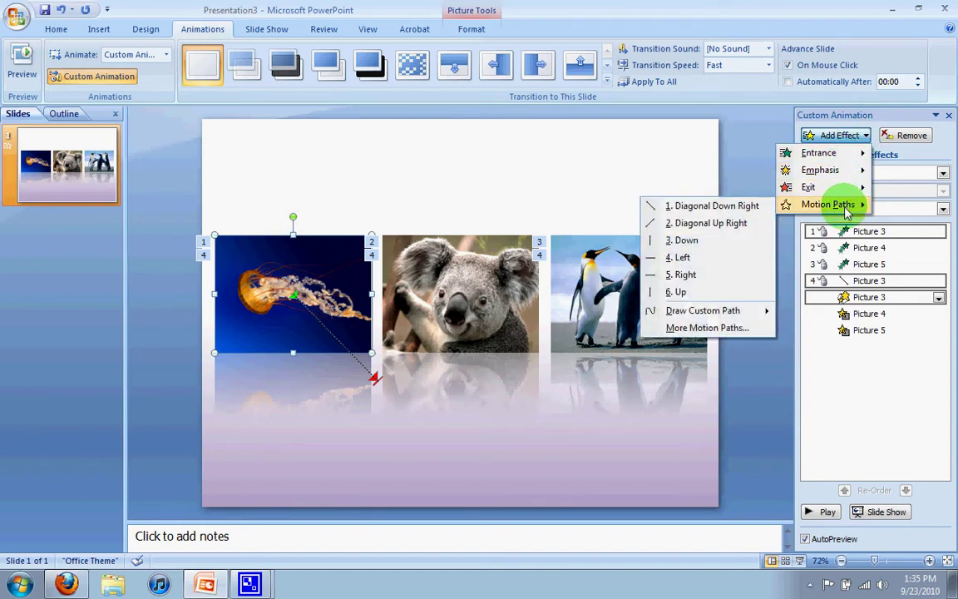
left_click(729, 208)
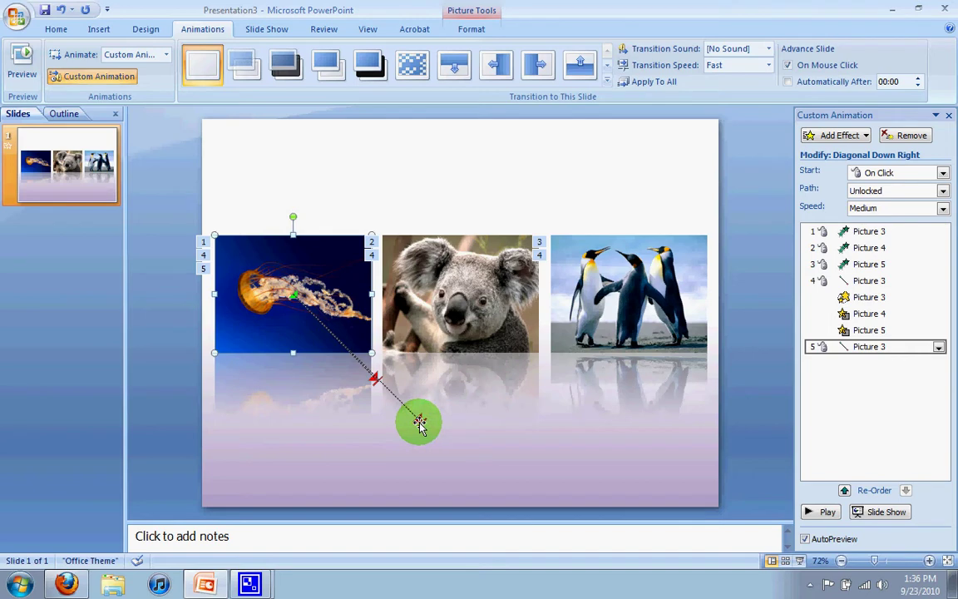
Step: Move the end point of the jellyfish's new motion path onto the end point of its first path
left_click_drag(419, 424, 419, 422)
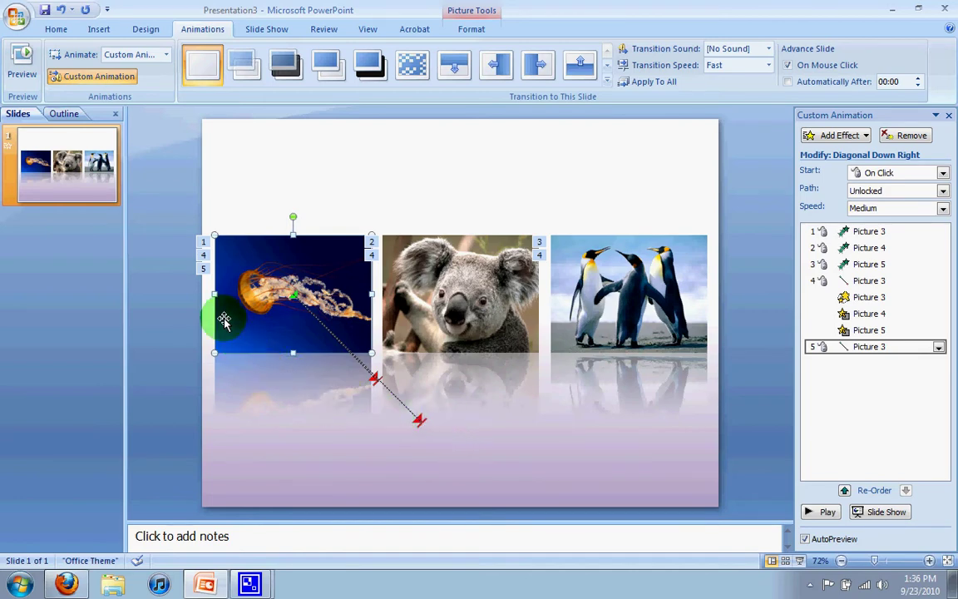
left_click(205, 277)
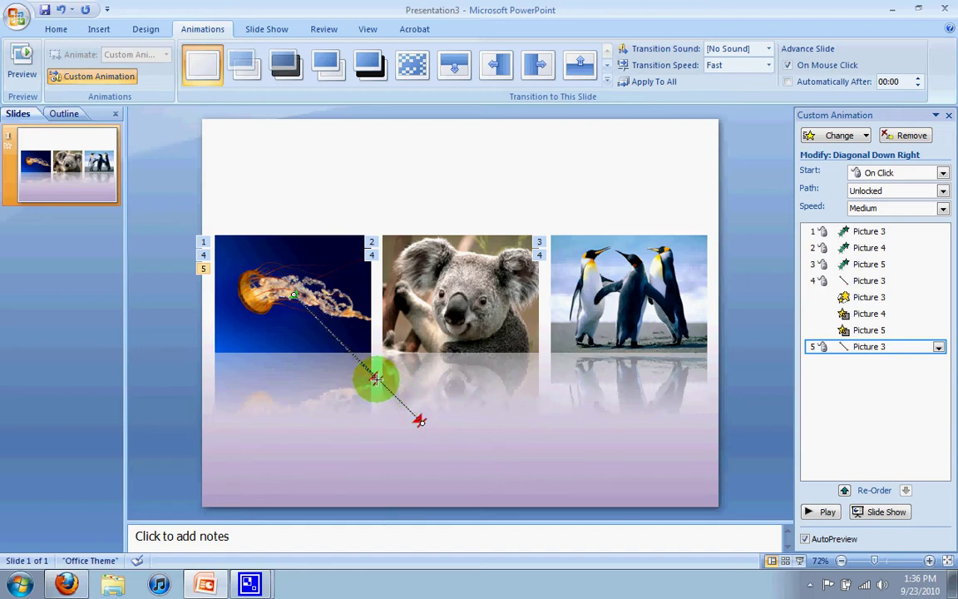
left_click_drag(376, 380, 375, 379)
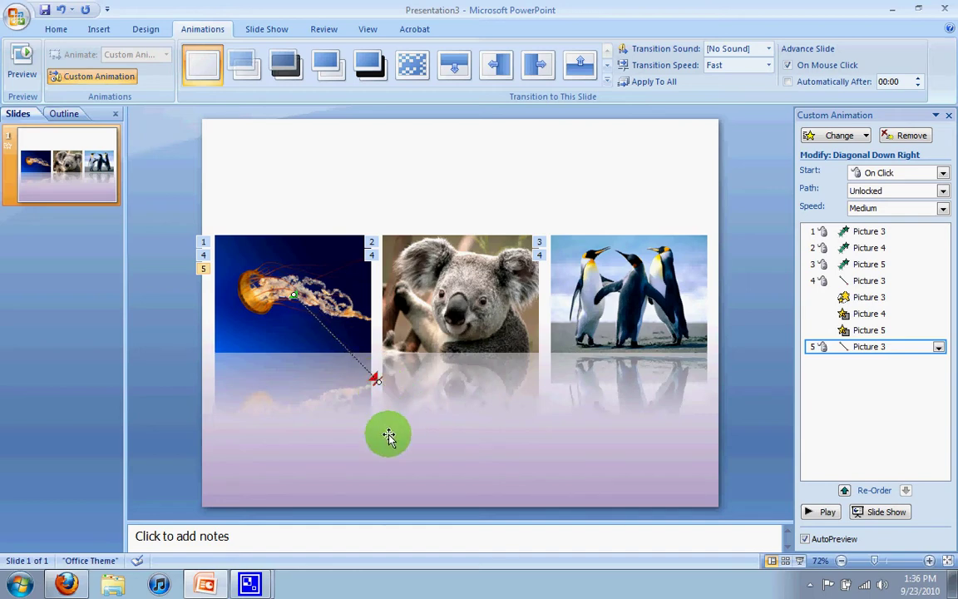
Step: Reverse the direction of the jellyfish's second motion path and play the slide's animations
right_click(375, 380)
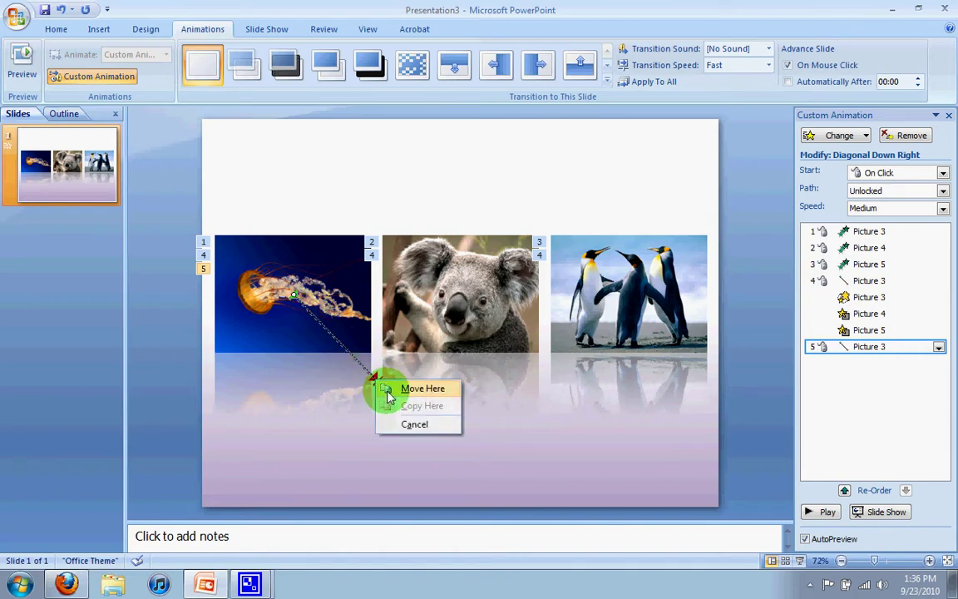
left_click(373, 376)
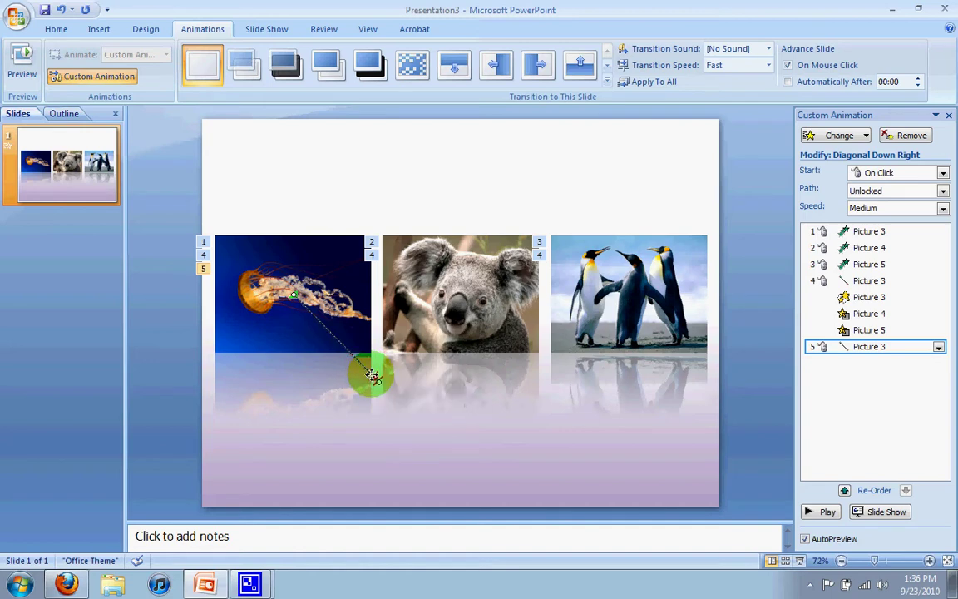
right_click(371, 375)
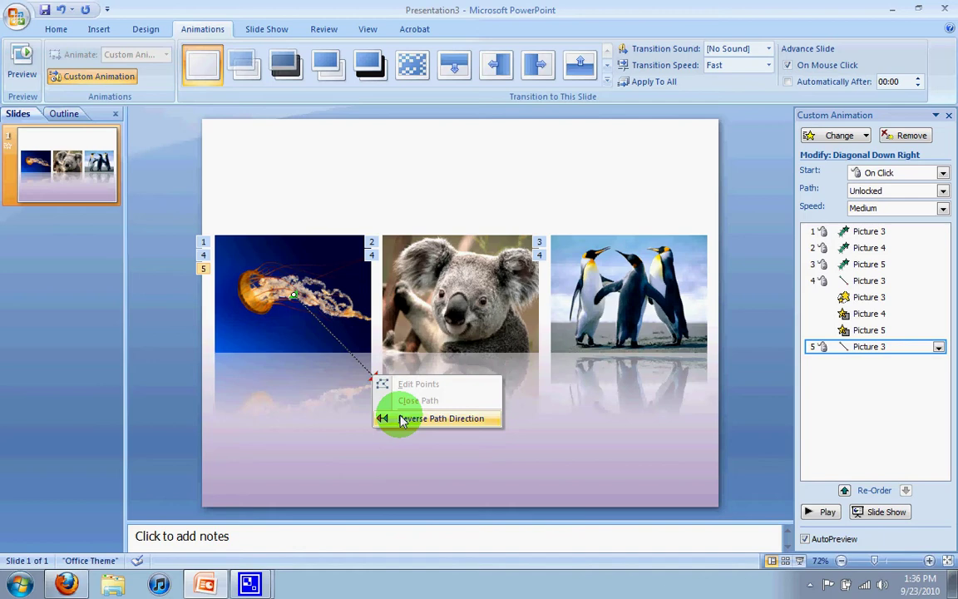
left_click(433, 418)
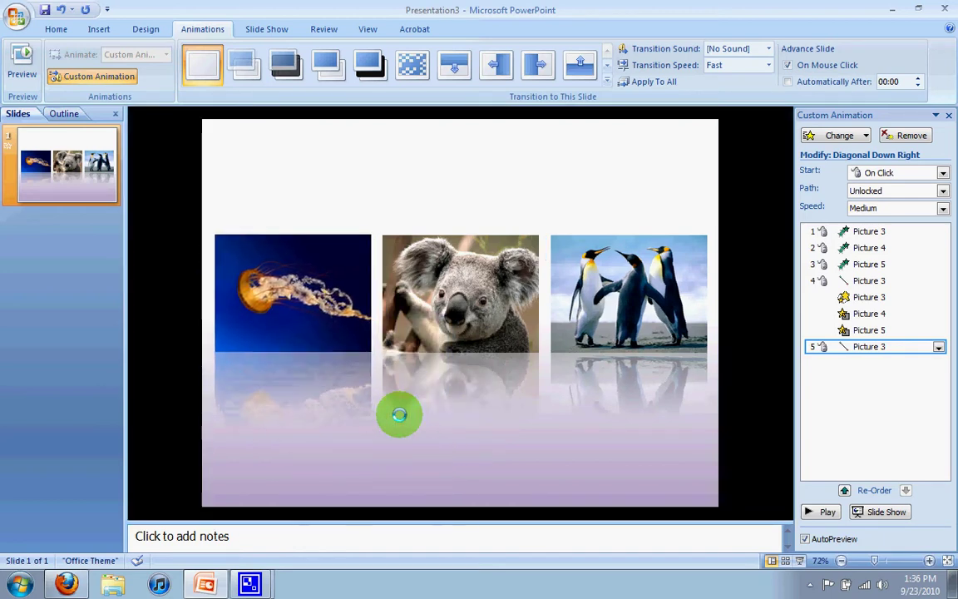
left_click(816, 513)
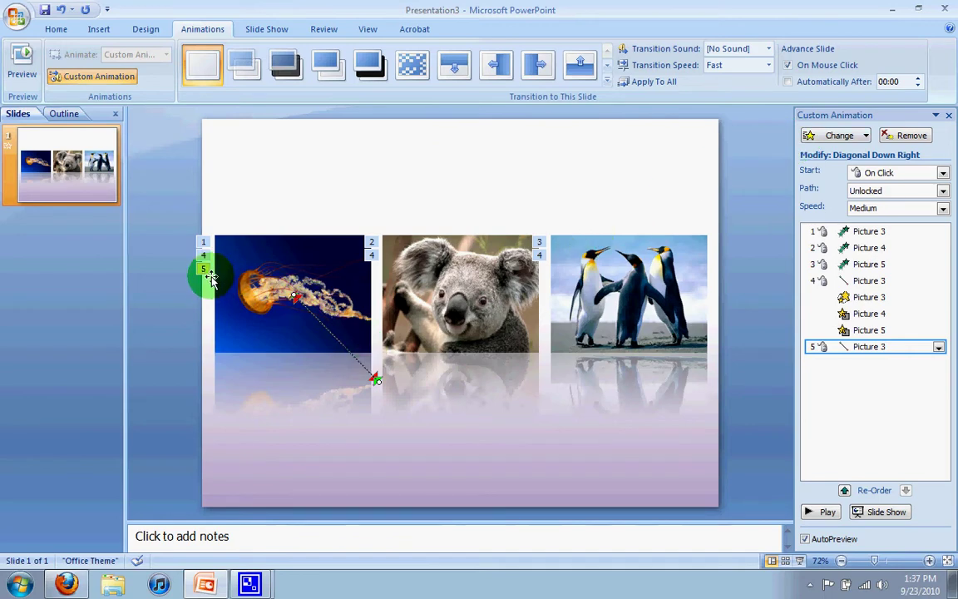
Step: Add a second Grow/Shrink emphasis effect to the jellyfish picture
left_click(313, 252)
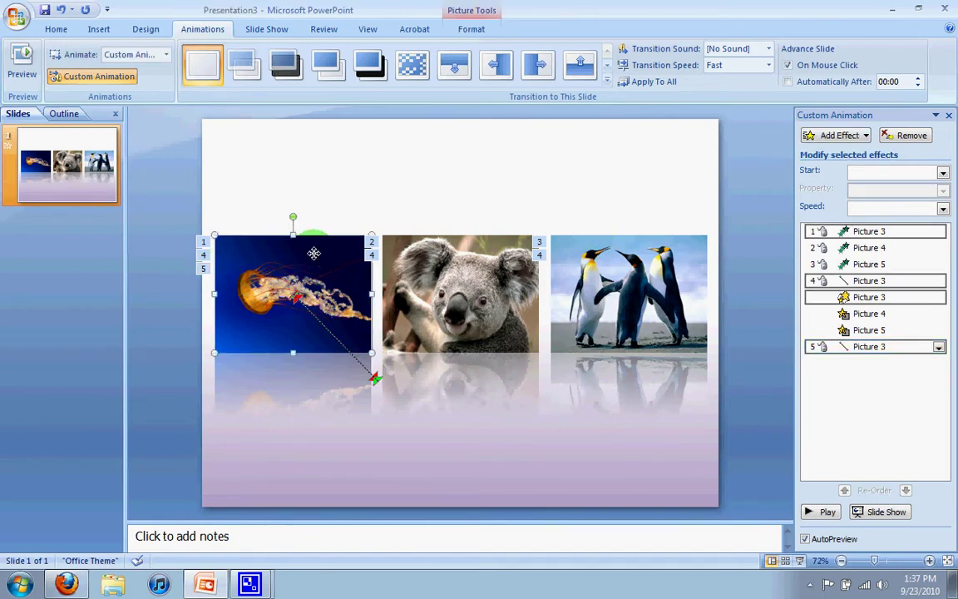
left_click(856, 135)
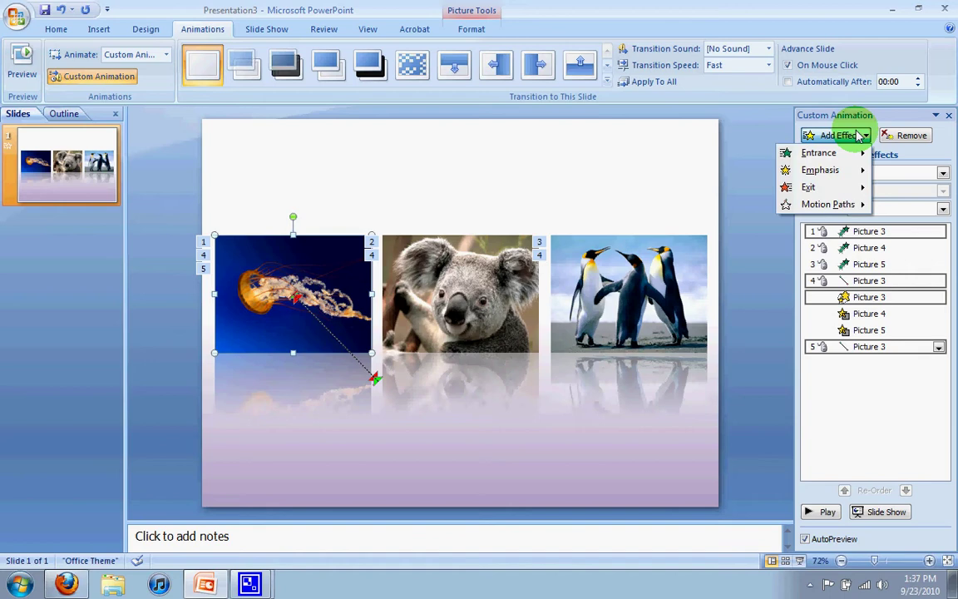
mouse_move(815, 170)
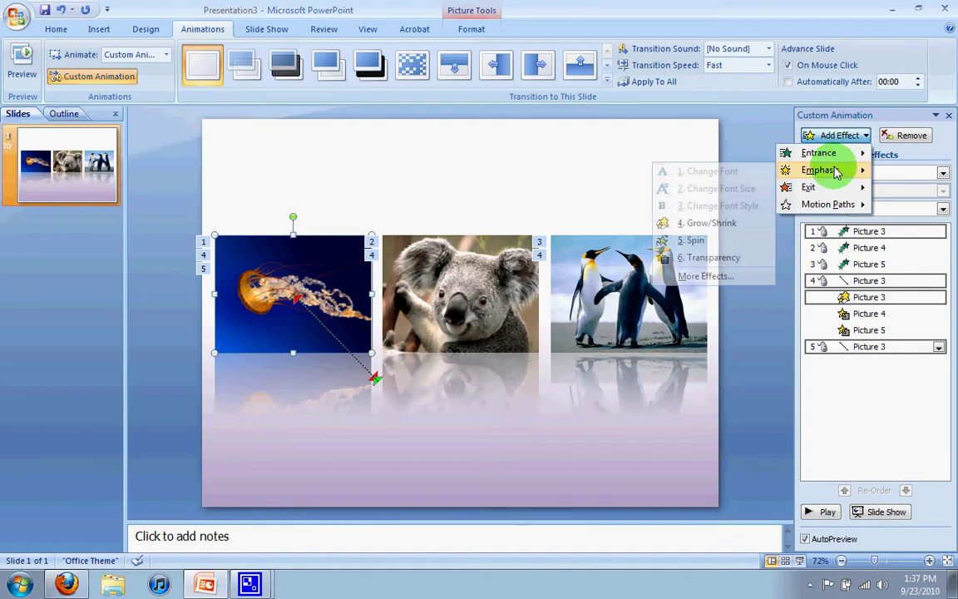
left_click(707, 225)
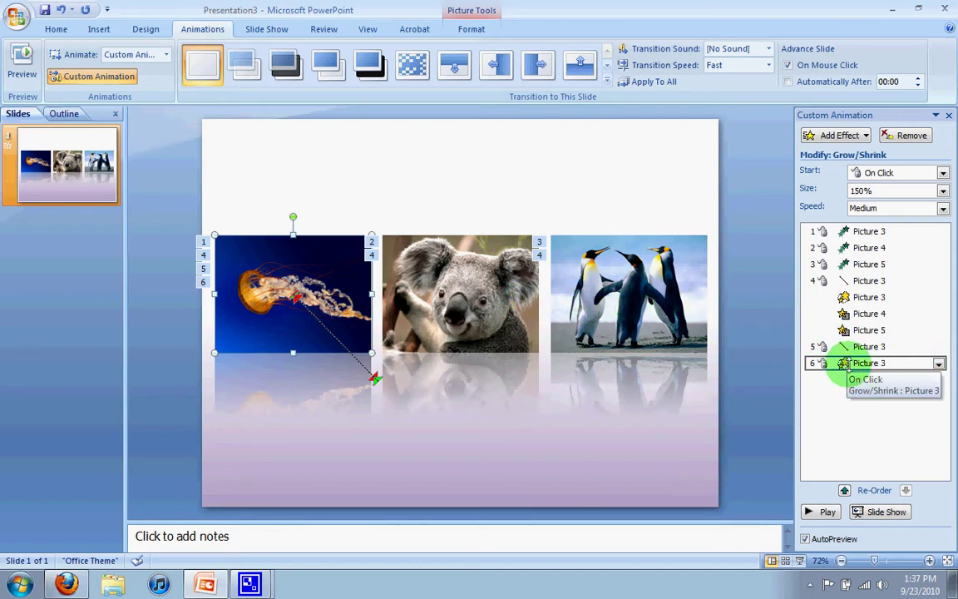
Step: Set the new Grow/Shrink effect to a custom size of 65% and play the slide's animations
left_click(938, 365)
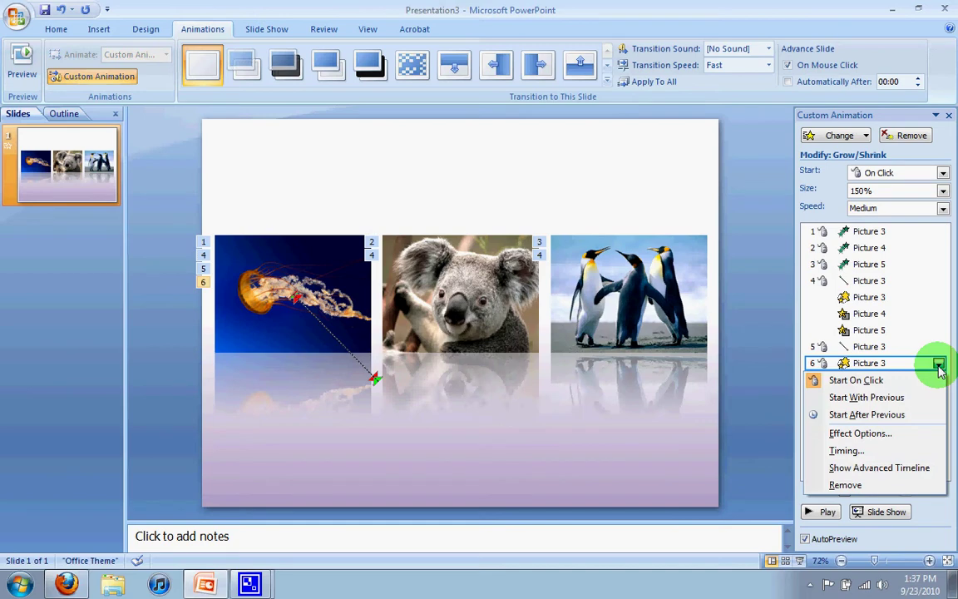
left_click(885, 434)
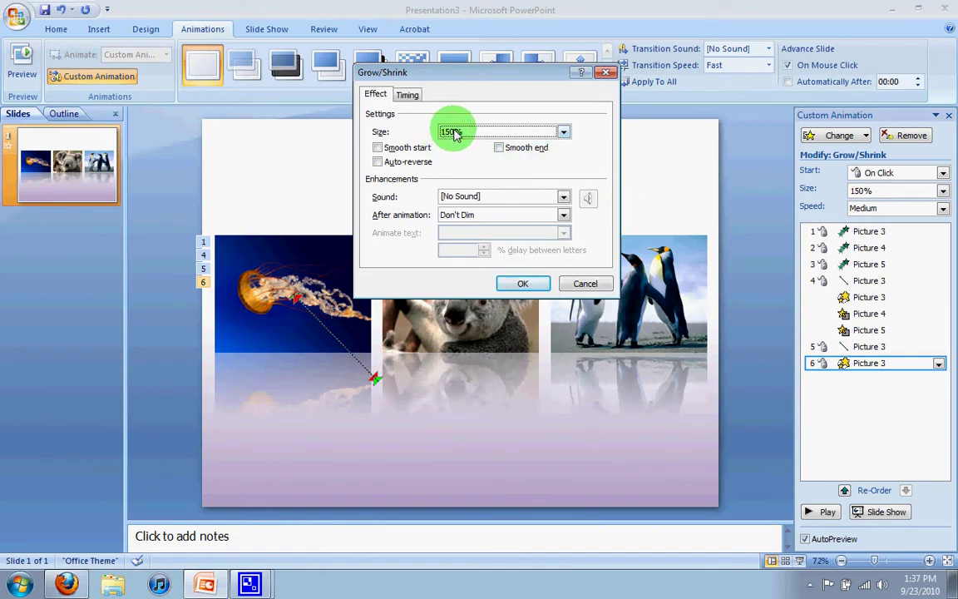
left_click(563, 133)
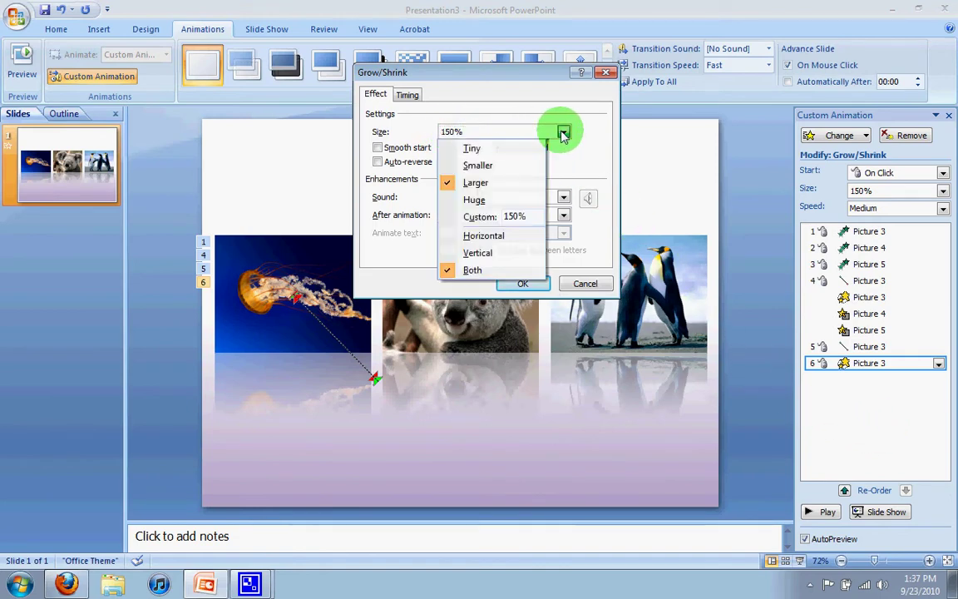
left_click(498, 218)
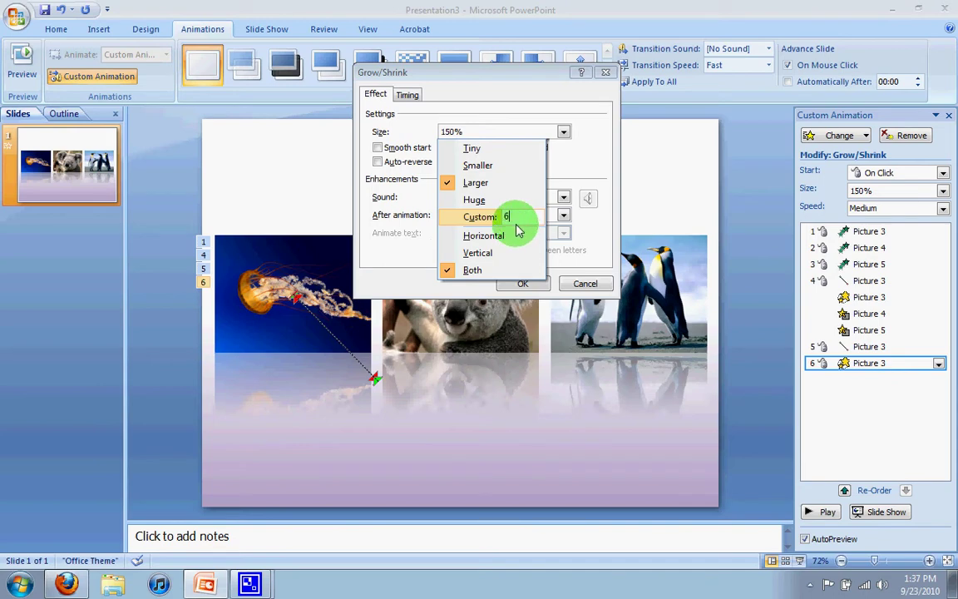
key("BackSpace")
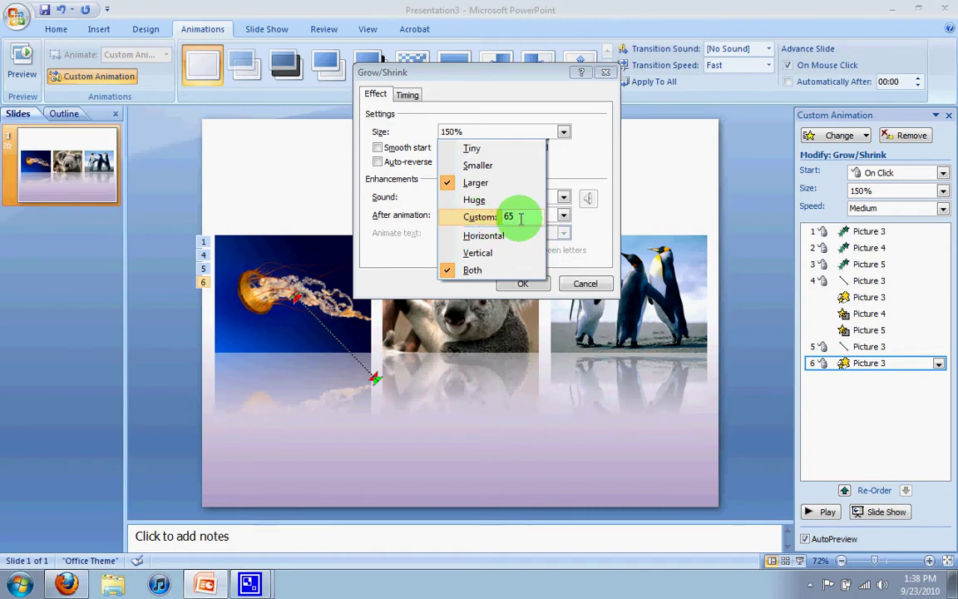
key("Return")
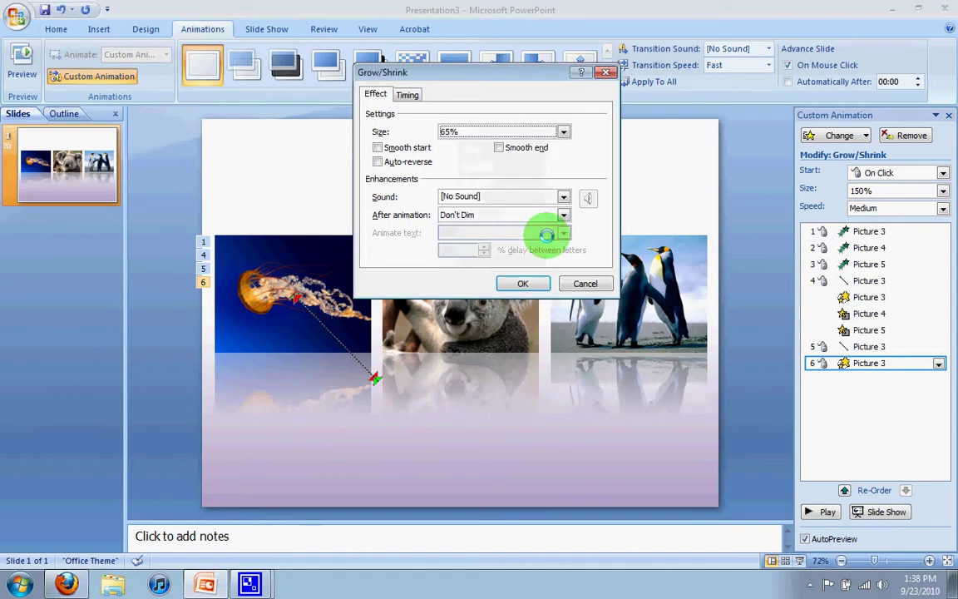
left_click(524, 284)
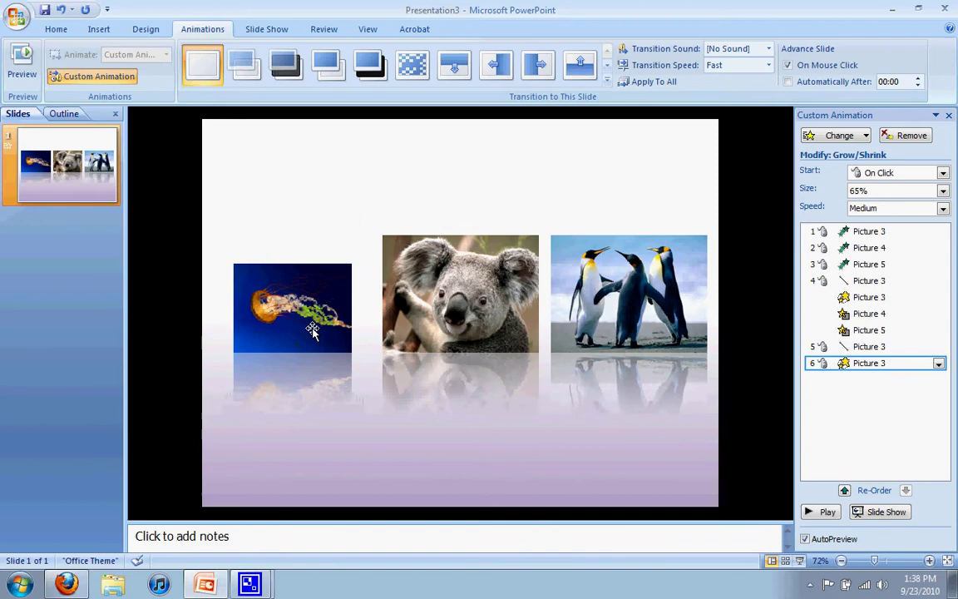
left_click(826, 517)
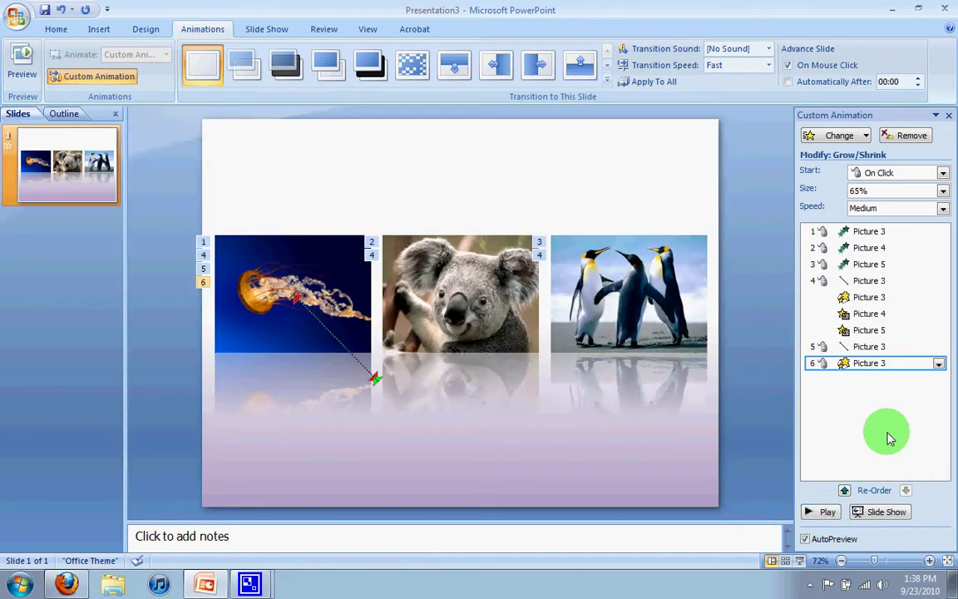
Step: Set the custom size of the jellyfish's last Grow/Shrink effect to 67%
left_click(939, 366)
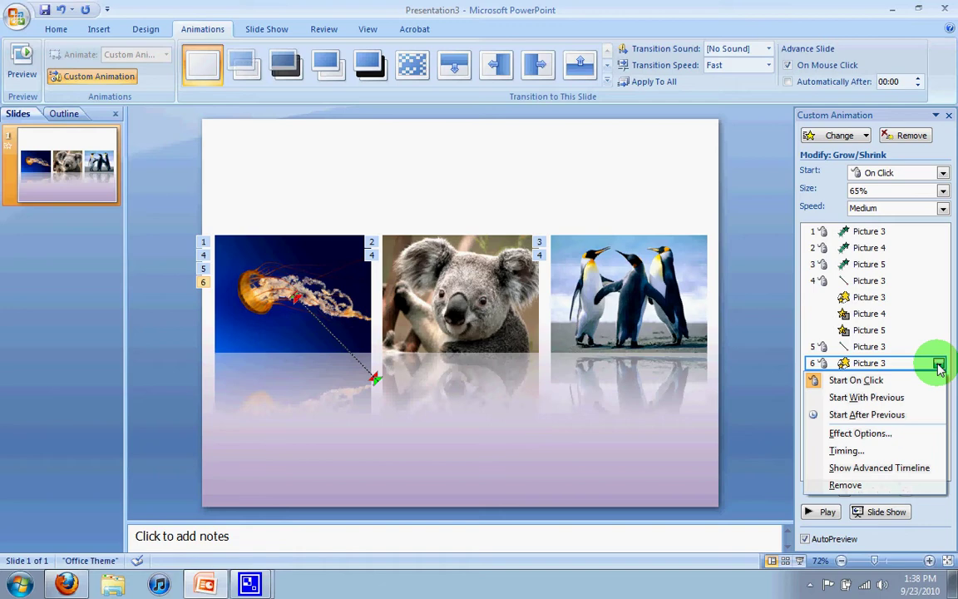
left_click(883, 434)
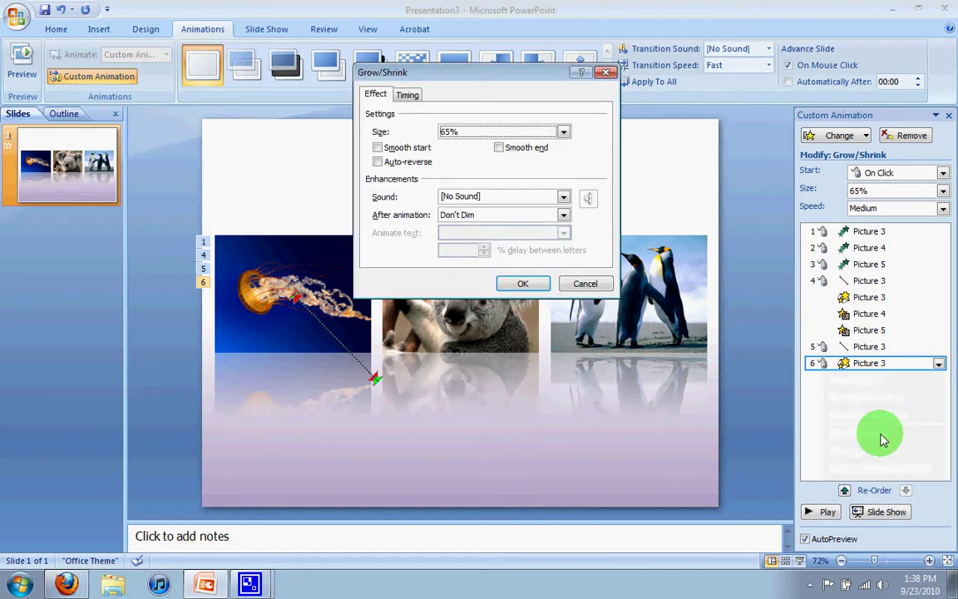
left_click(453, 133)
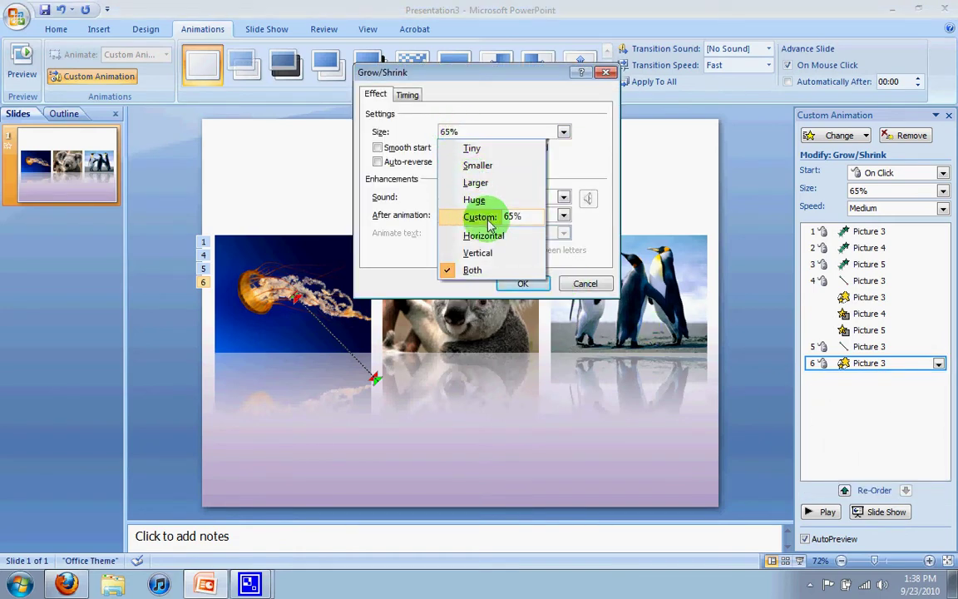
left_click(529, 218)
key("BackSpace")
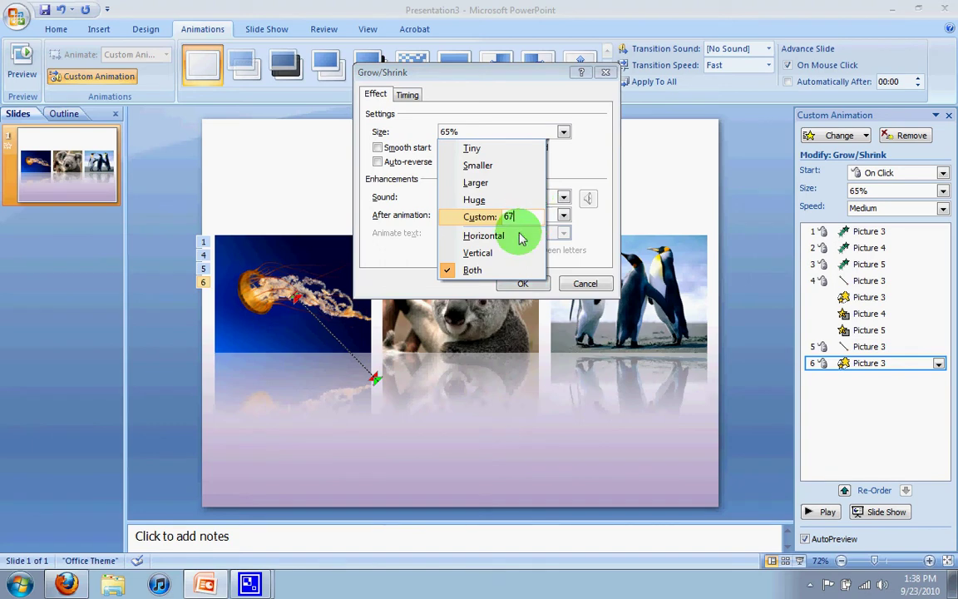
key("Return")
left_click(522, 283)
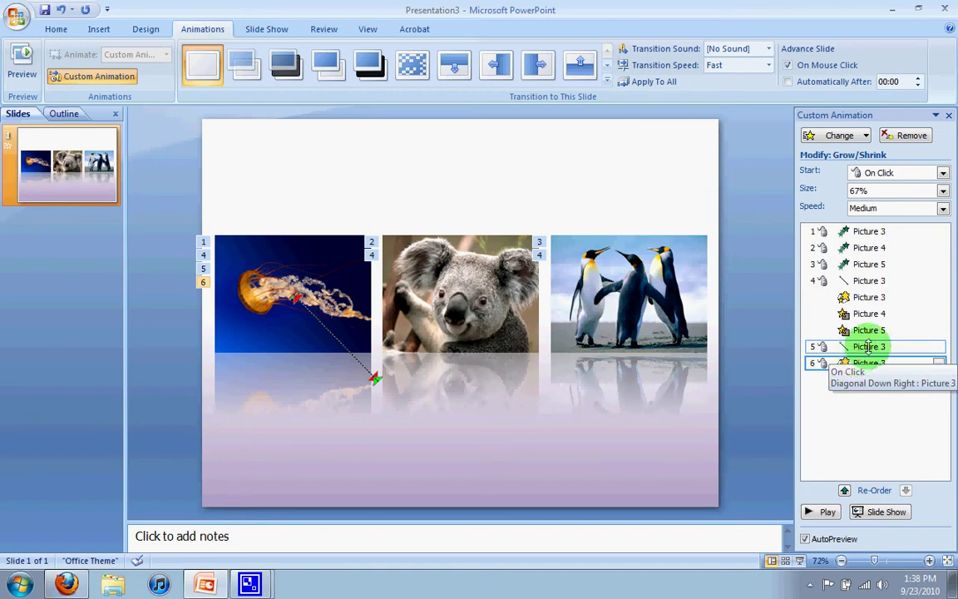
left_click(931, 346)
left_click(938, 346)
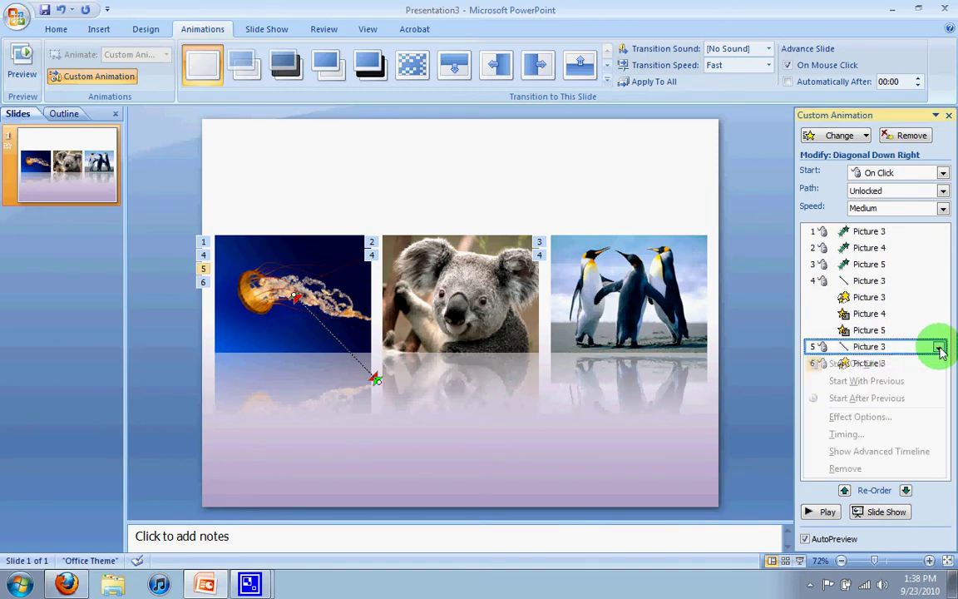
left_click(846, 435)
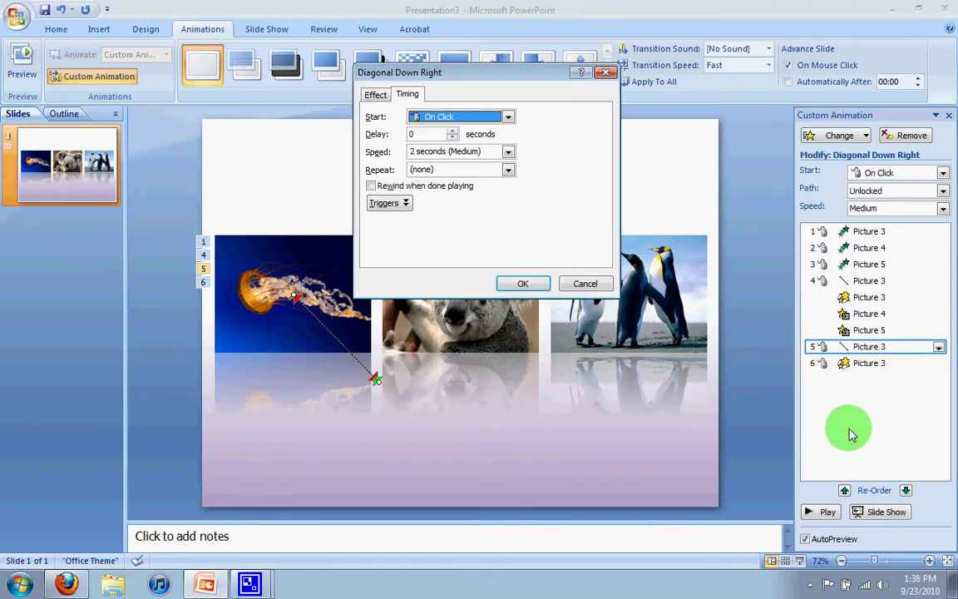
left_click(497, 118)
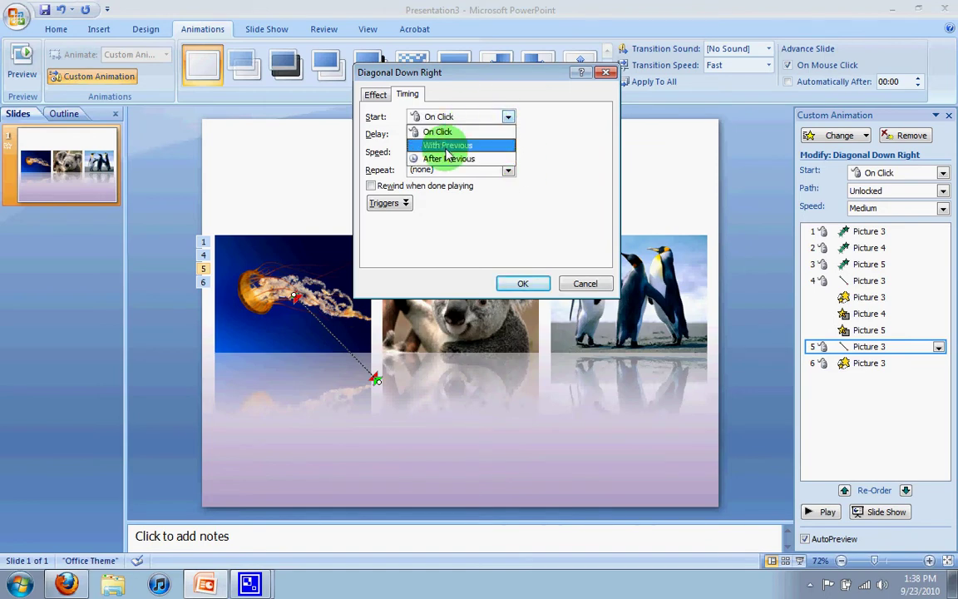
left_click(496, 123)
left_click(579, 283)
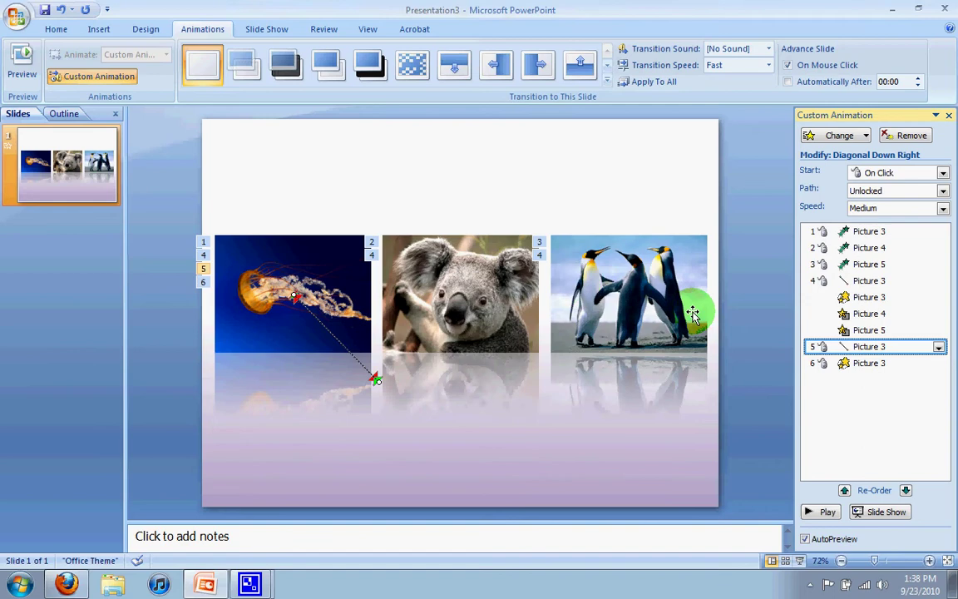
Step: Set the jellyfish's last Grow/Shrink effect to start With Previous
left_click(868, 364)
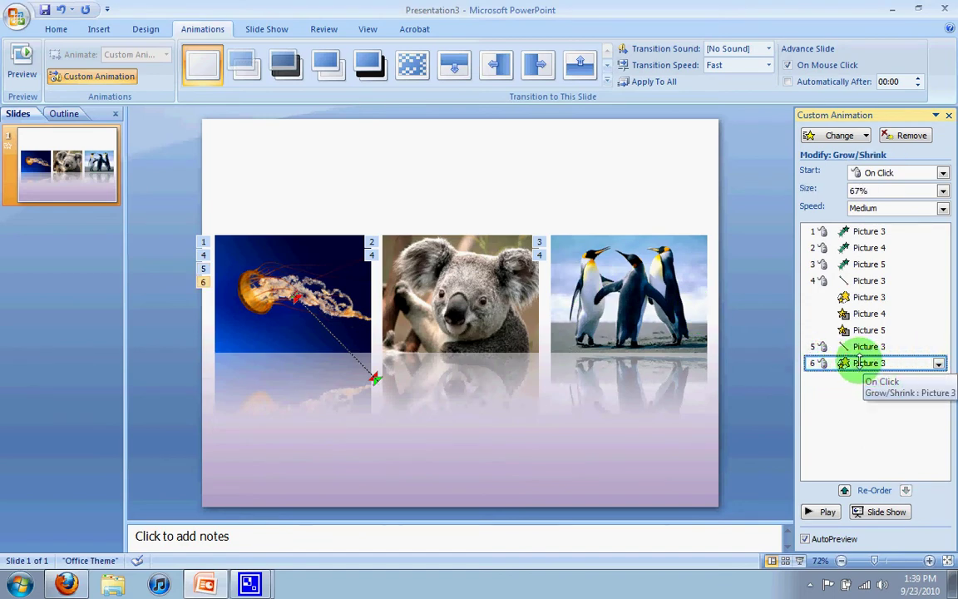
left_click(938, 364)
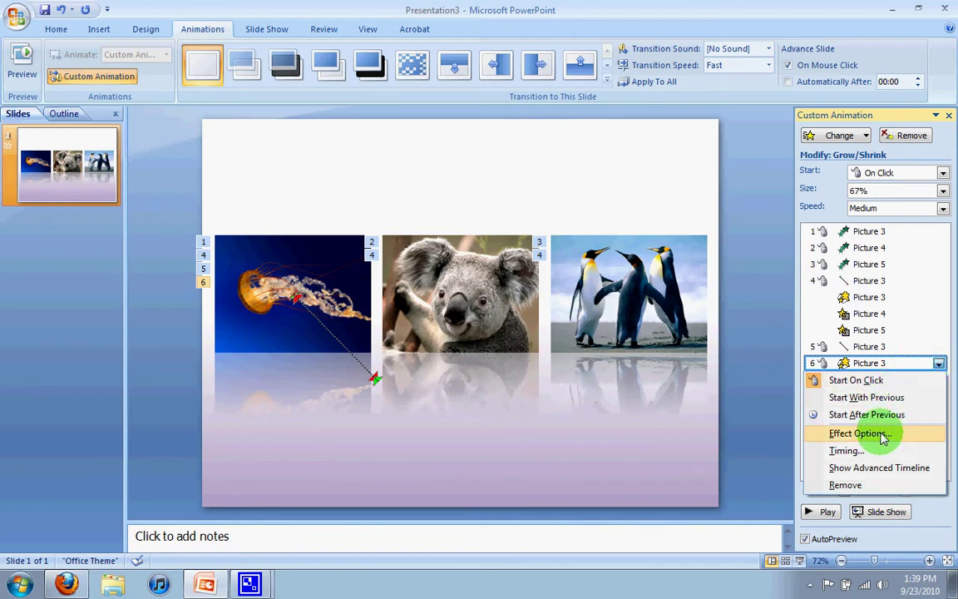
left_click(883, 452)
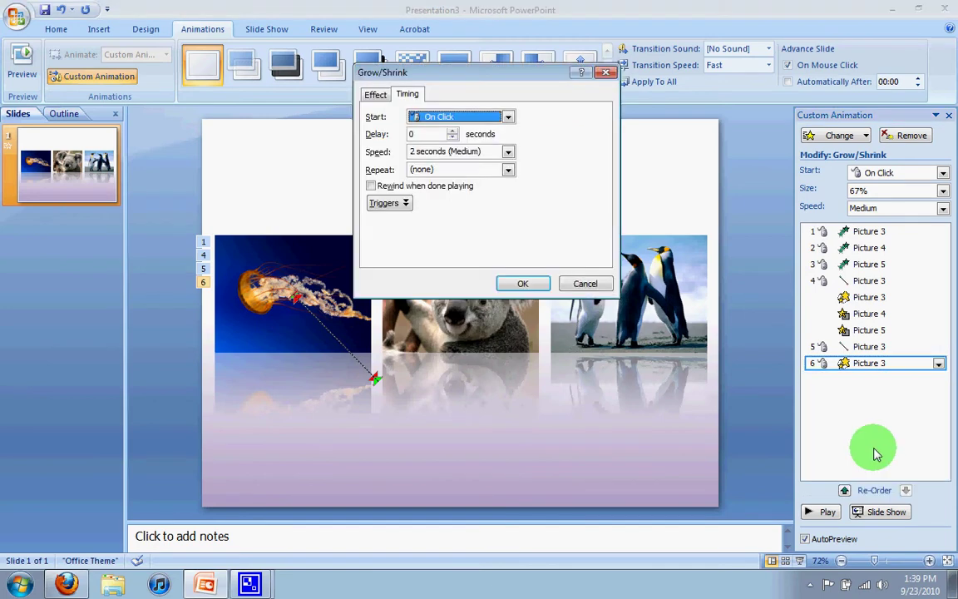
left_click(489, 120)
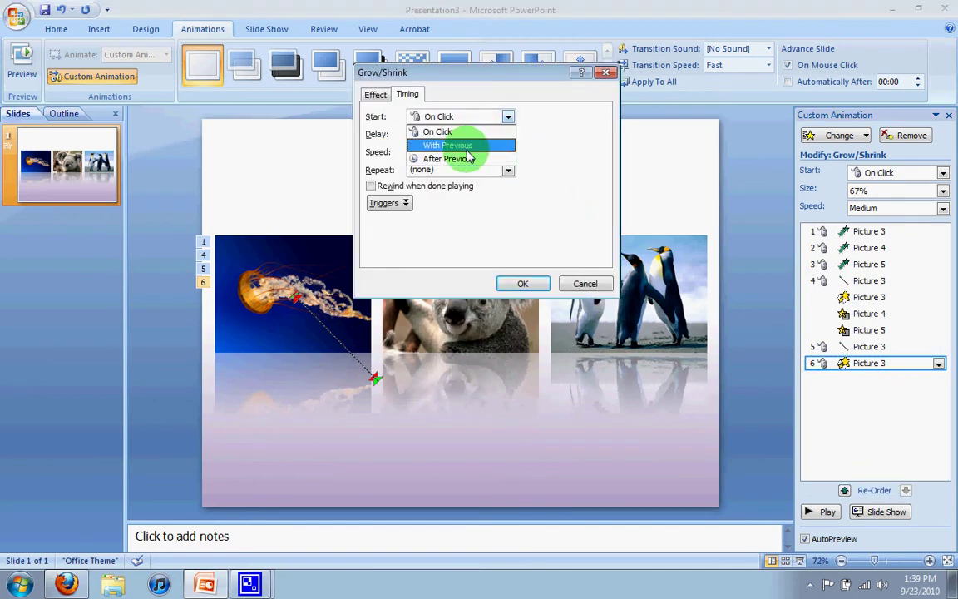
left_click(466, 146)
left_click(522, 284)
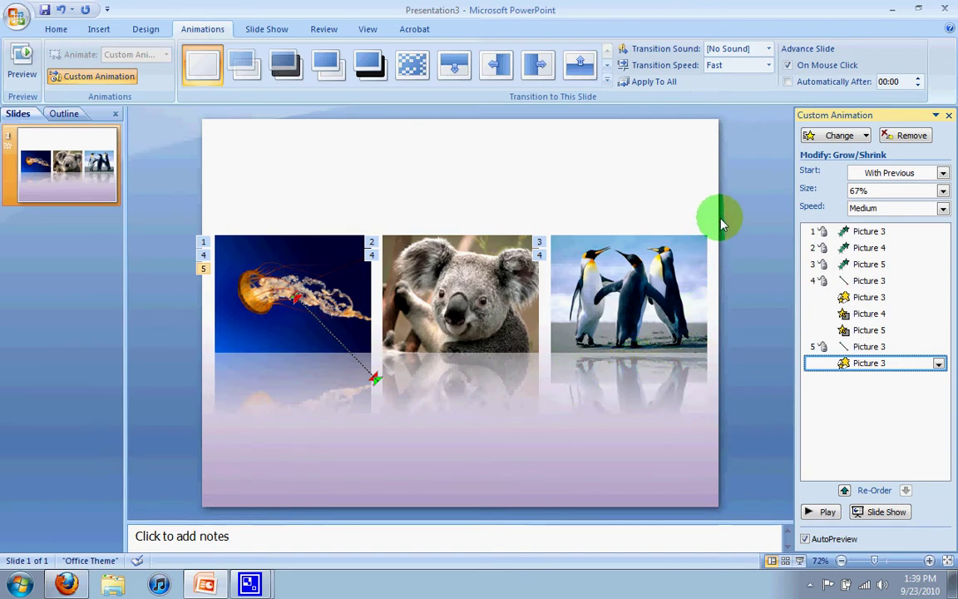
Step: Add a second Transparency emphasis effect to both the koala and penguin pictures
left_click(594, 243)
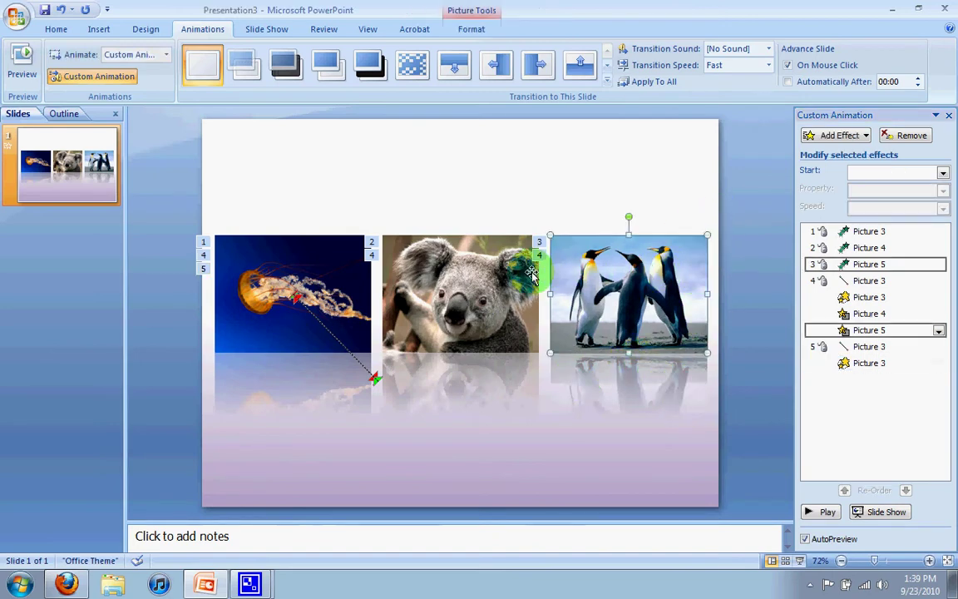
left_click(477, 281)
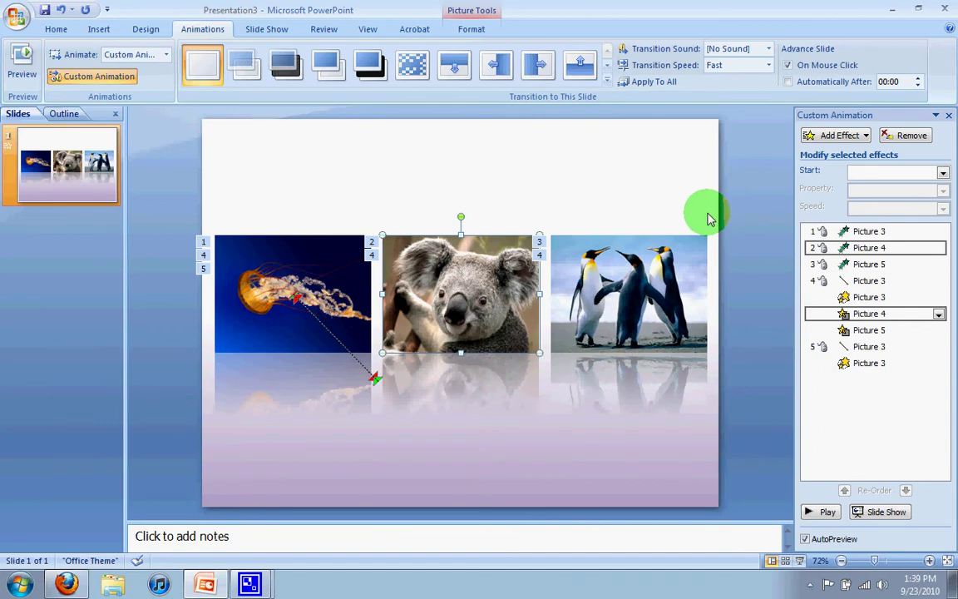
left_click(730, 220)
left_click_drag(735, 213, 378, 428)
left_click(850, 139)
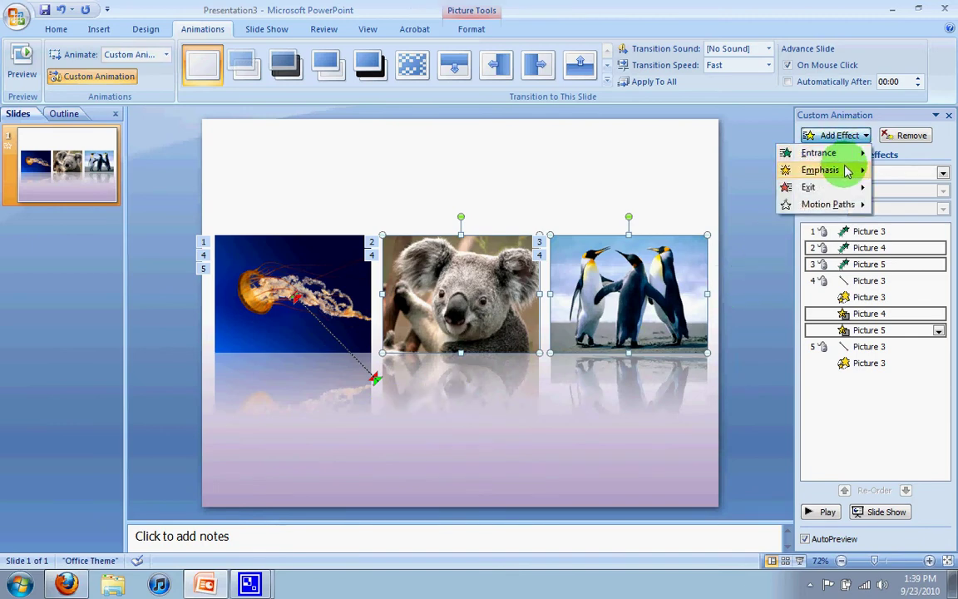
mouse_move(849, 170)
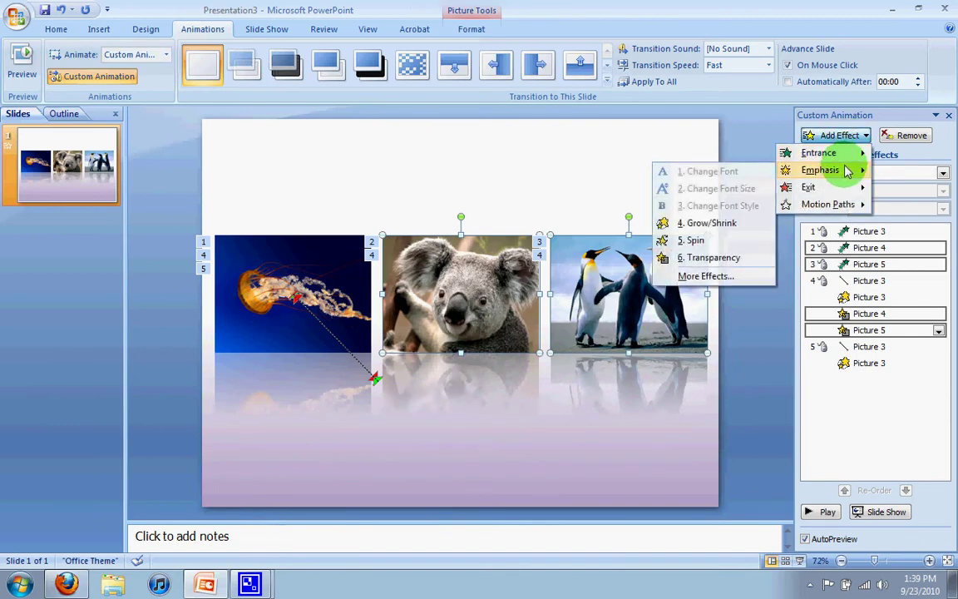
left_click(748, 257)
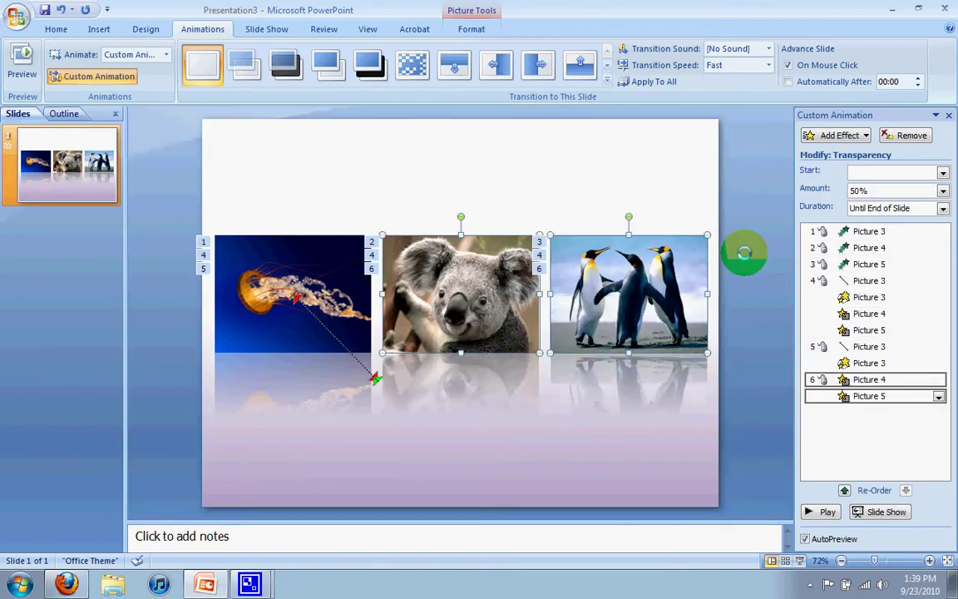
Step: Set the koala picture's new Transparency effect to a custom amount of 0%
left_click(935, 382)
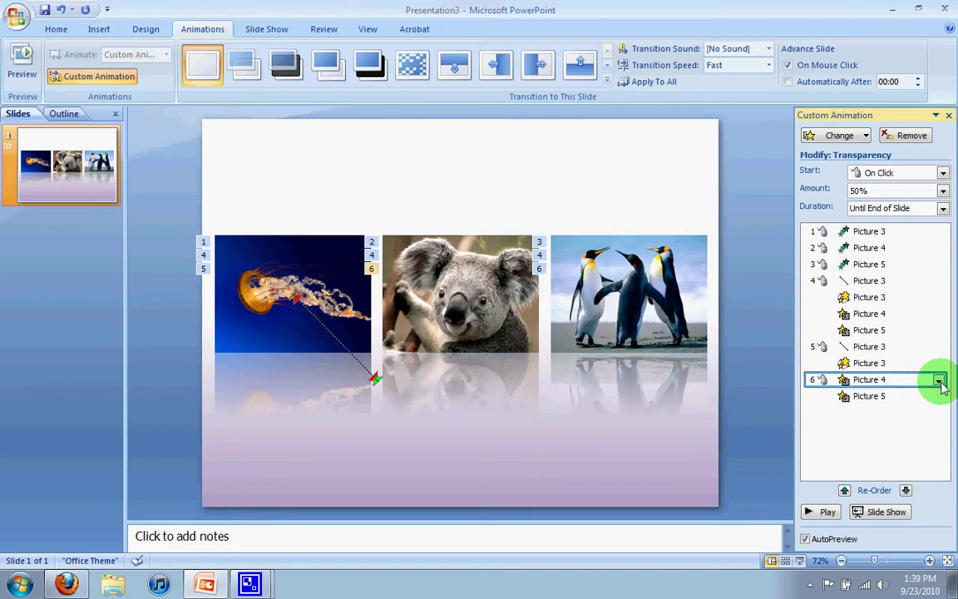
left_click(939, 381)
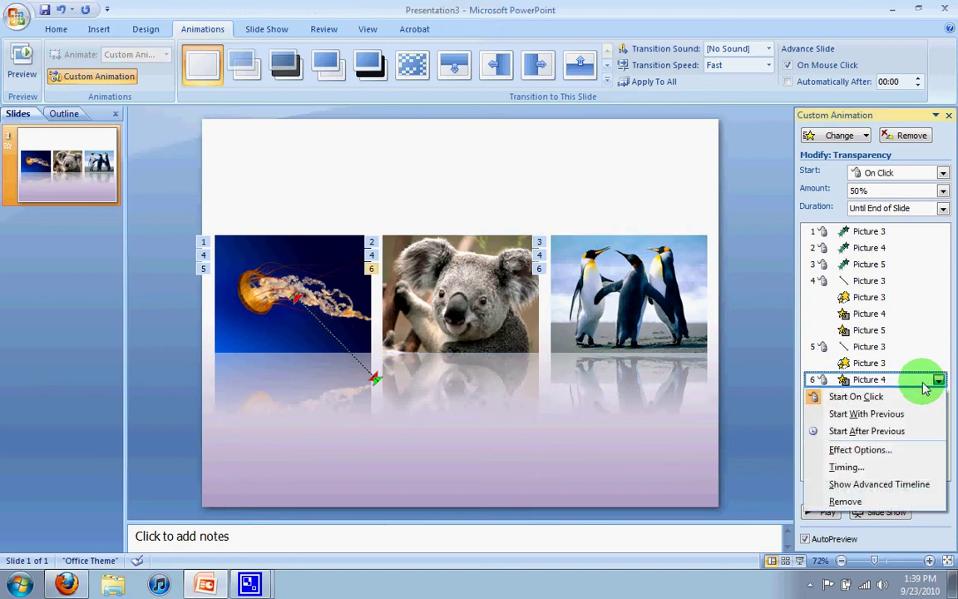
left_click(877, 450)
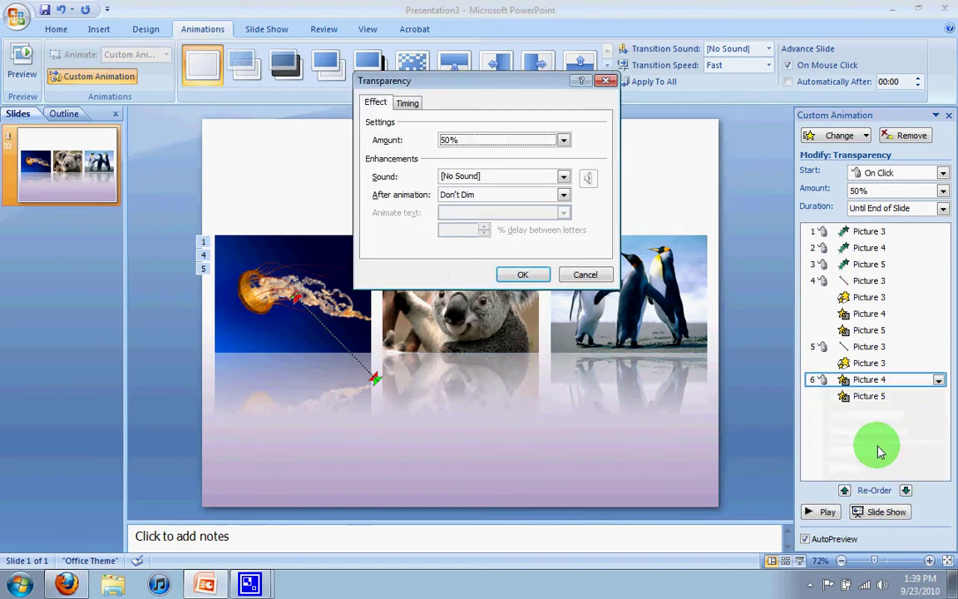
left_click(450, 140)
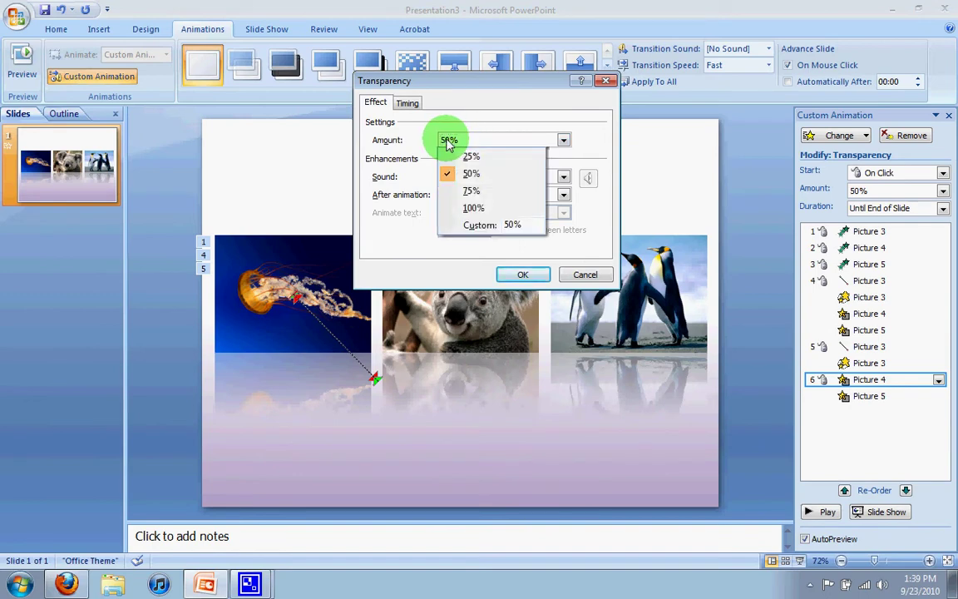
left_click(485, 226)
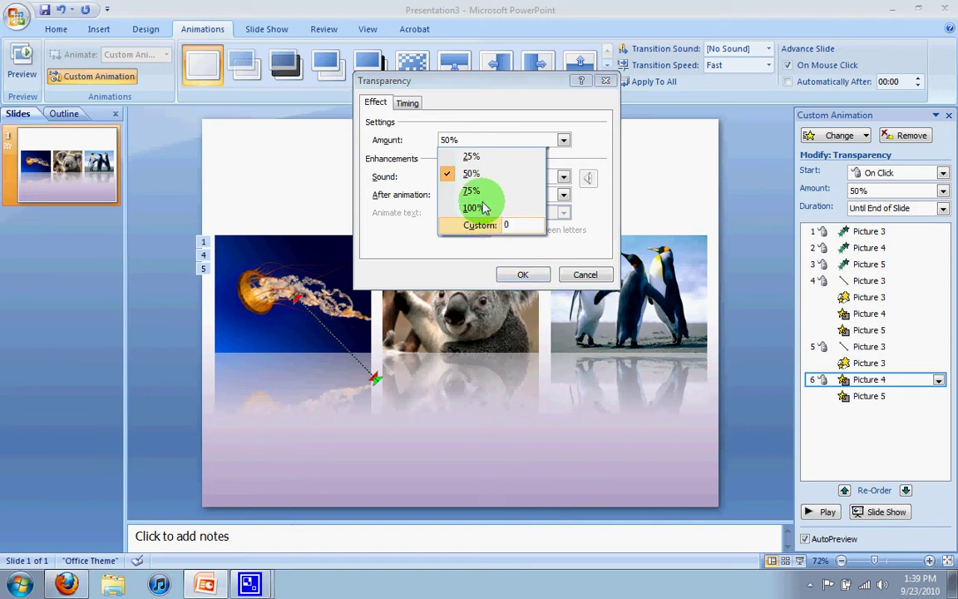
type("0")
key("Return")
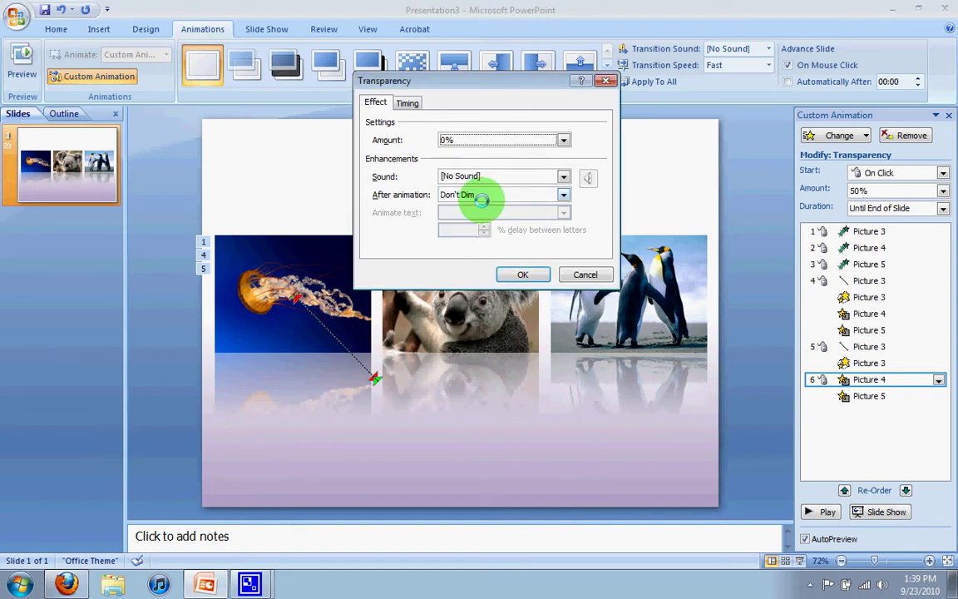
left_click(517, 276)
Step: Try to set the penguin picture's new Transparency effect to a custom amount of 0%
left_click(906, 396)
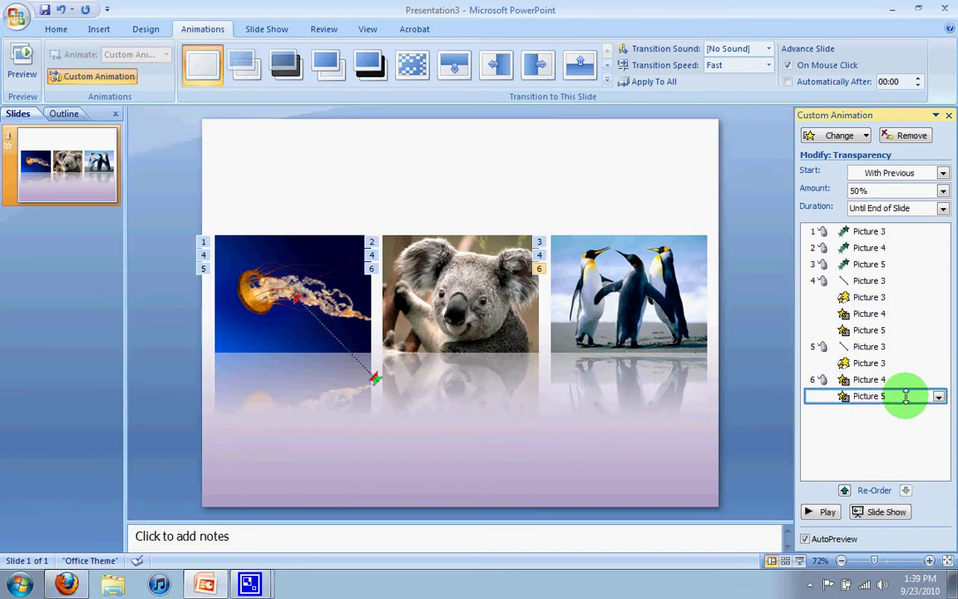
left_click(938, 398)
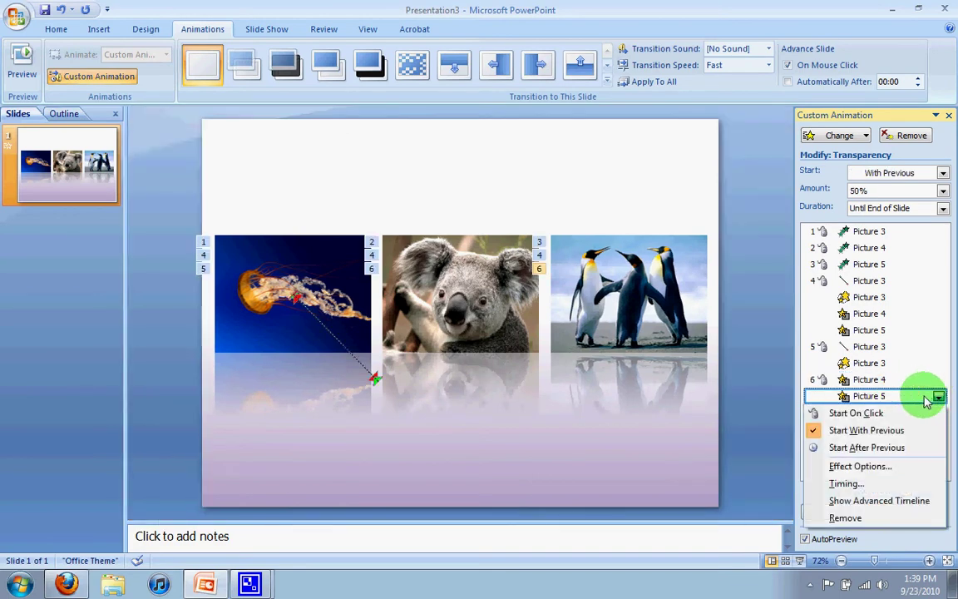
left_click(886, 466)
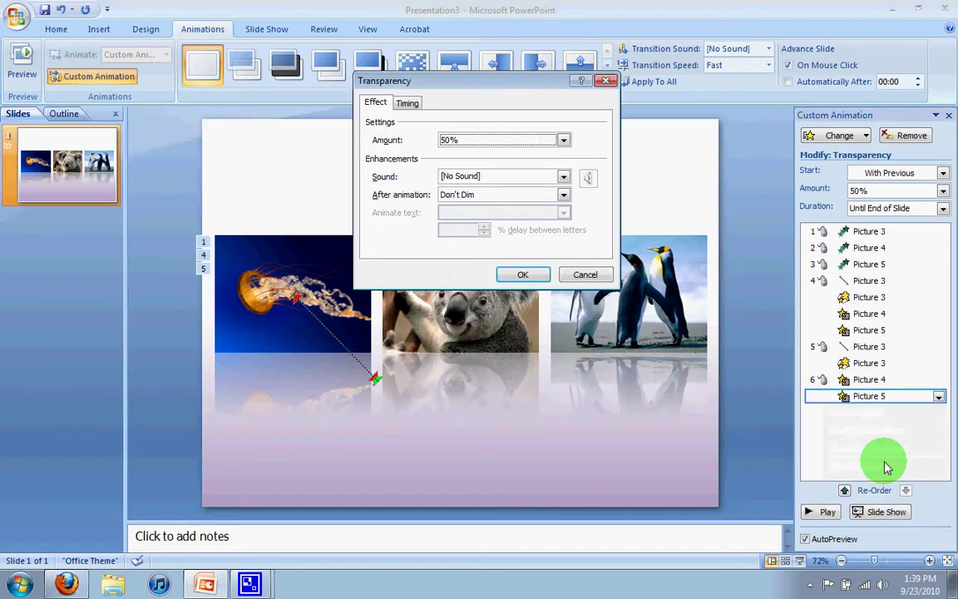
left_click(483, 140)
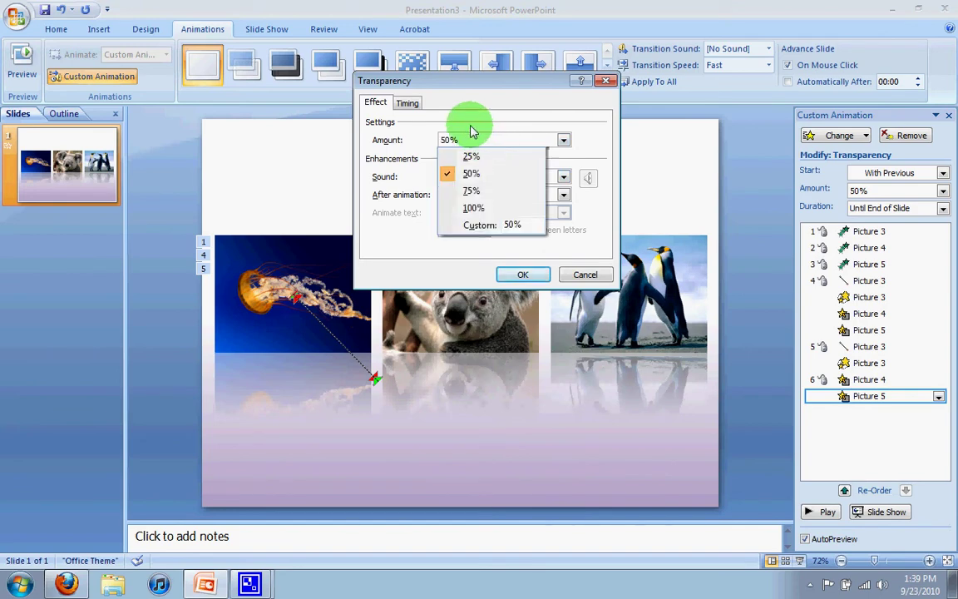
left_click(484, 226)
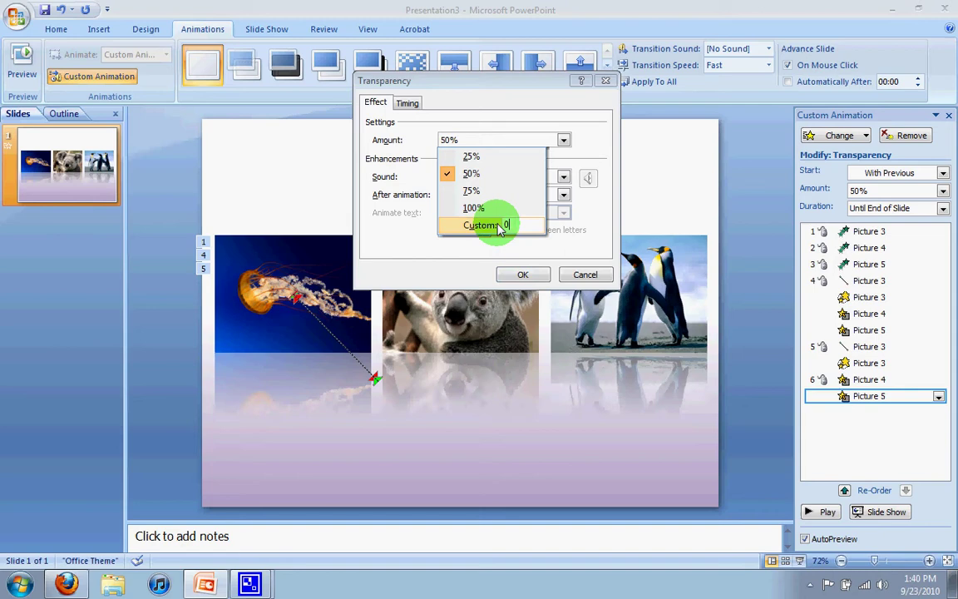
type("0")
left_click(523, 273)
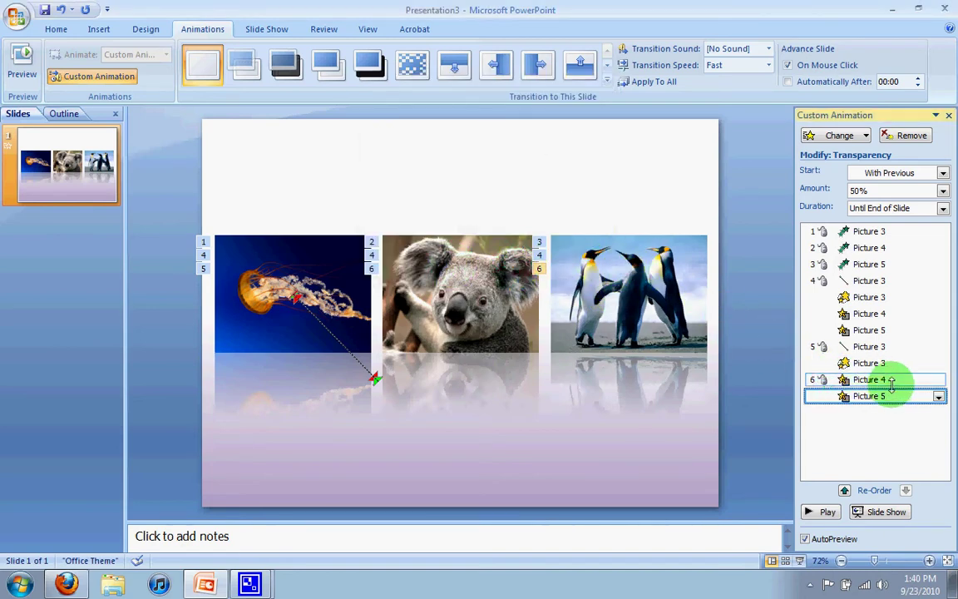
Step: Set the koala picture's last Transparency effect to start With Previous
left_click(942, 380)
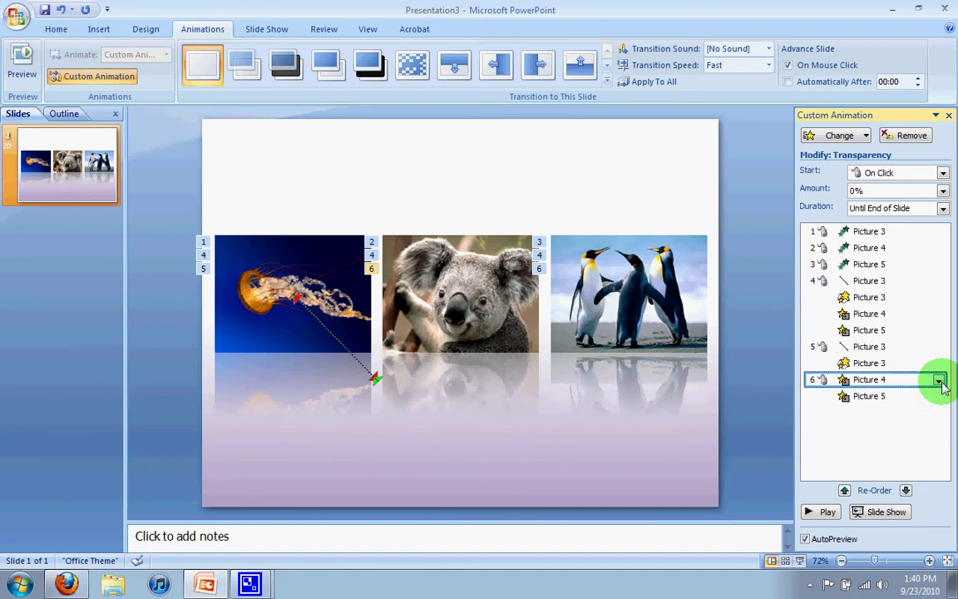
left_click(940, 382)
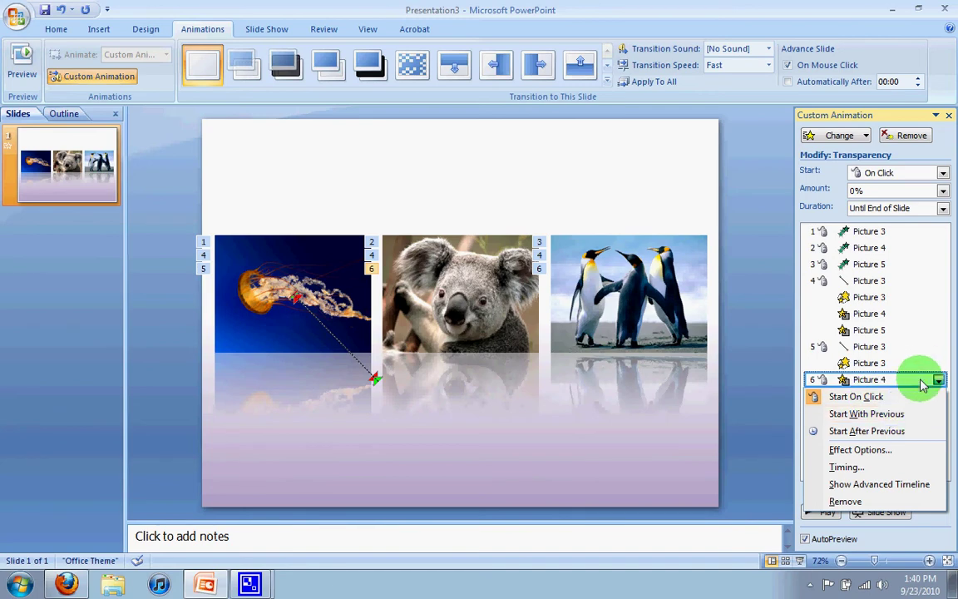
left_click(875, 471)
left_click(437, 127)
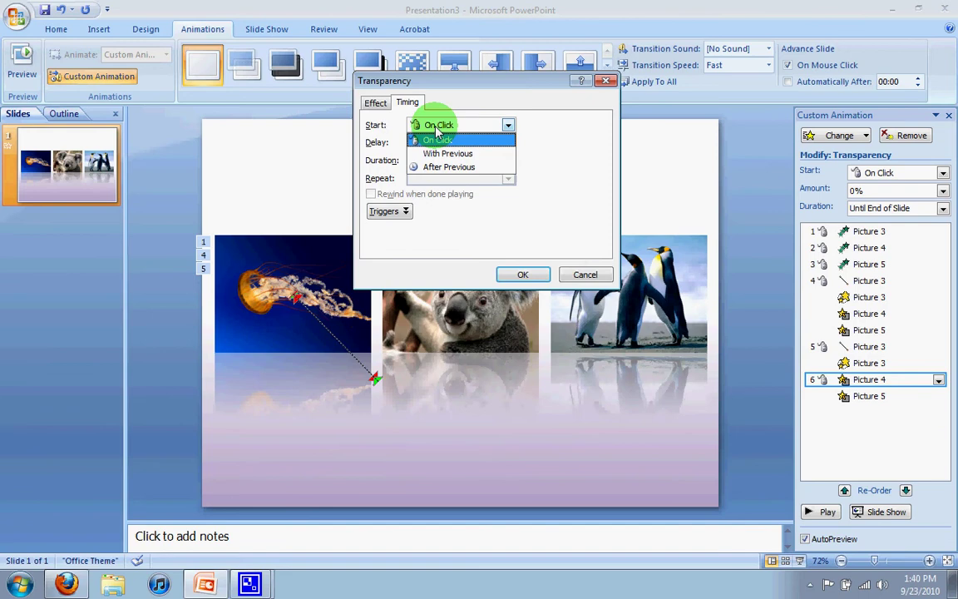
left_click(439, 153)
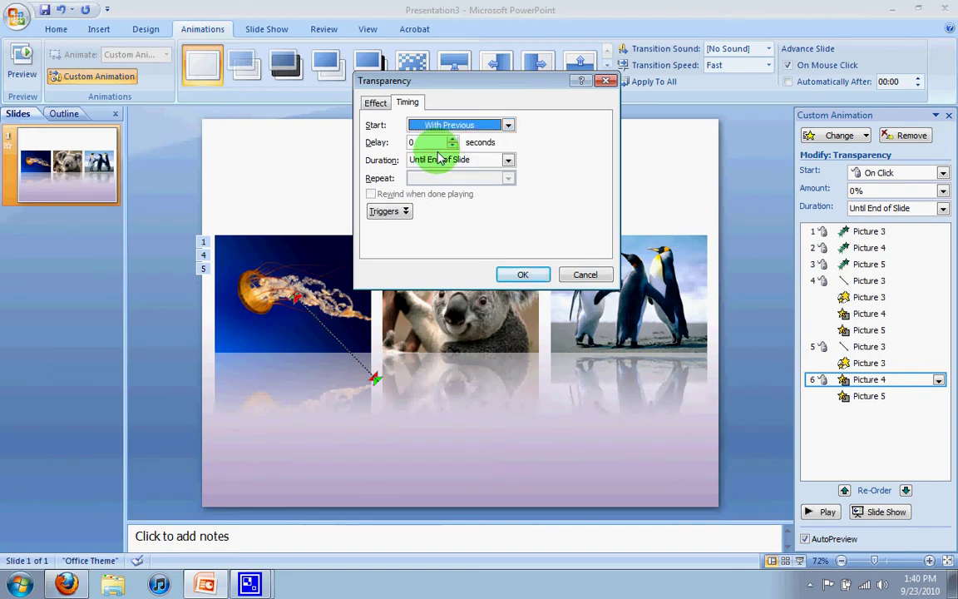
left_click(522, 277)
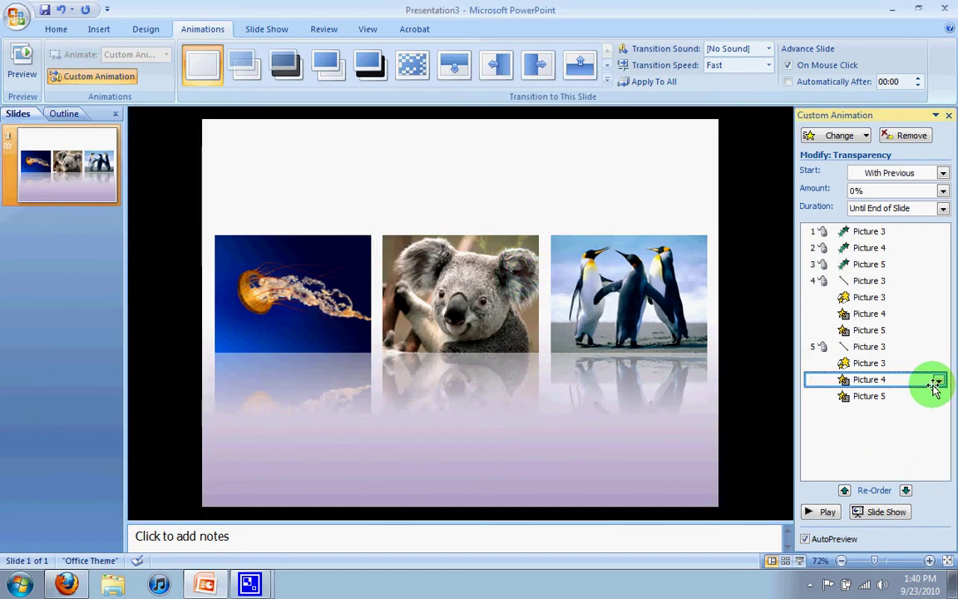
left_click(938, 382)
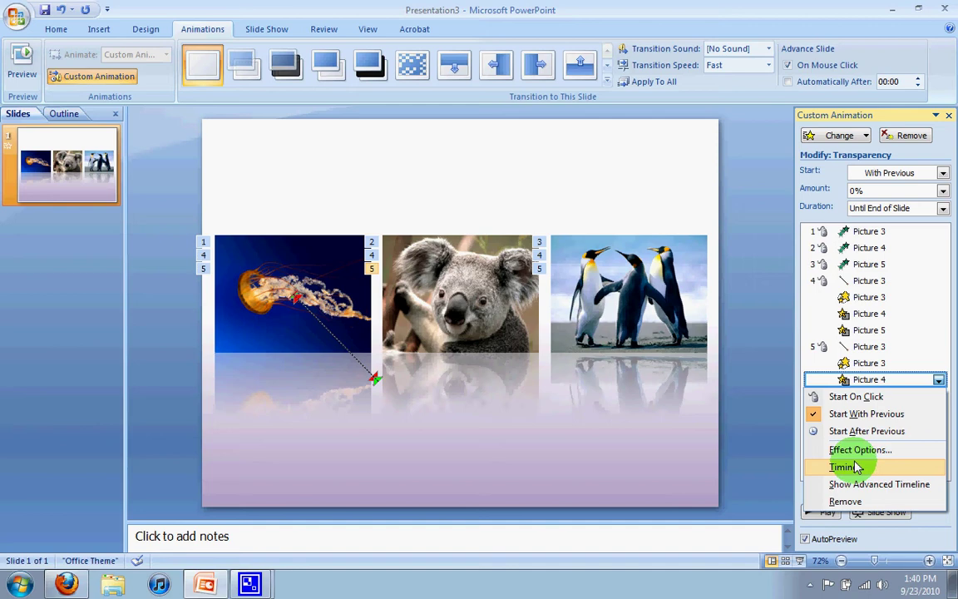
left_click(927, 386)
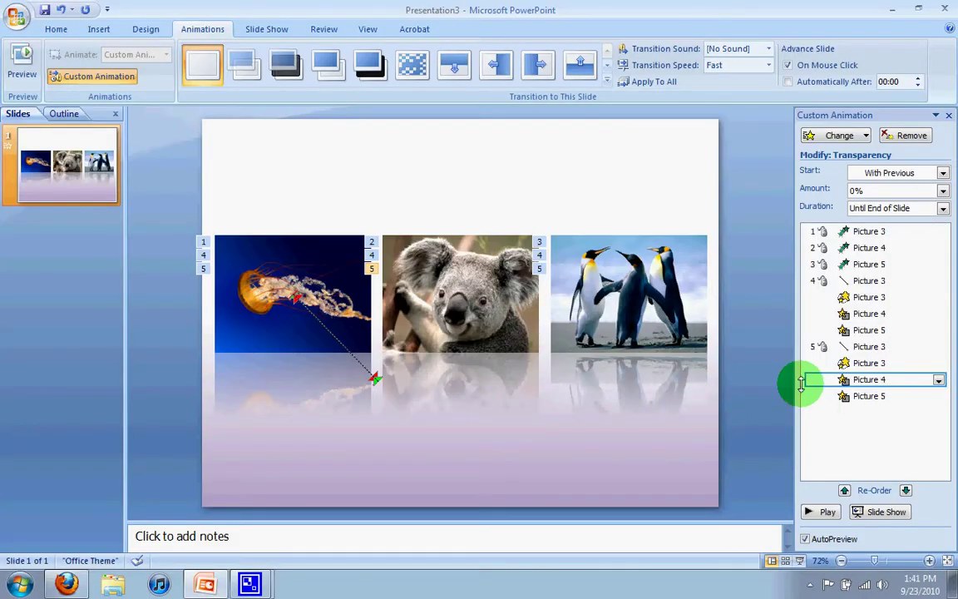
left_click(603, 291)
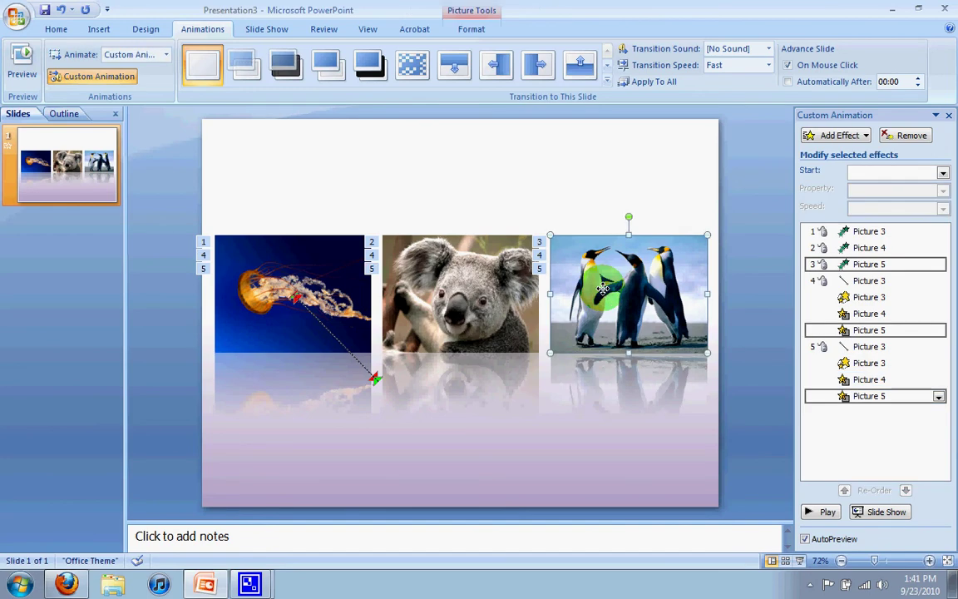
left_click(938, 397)
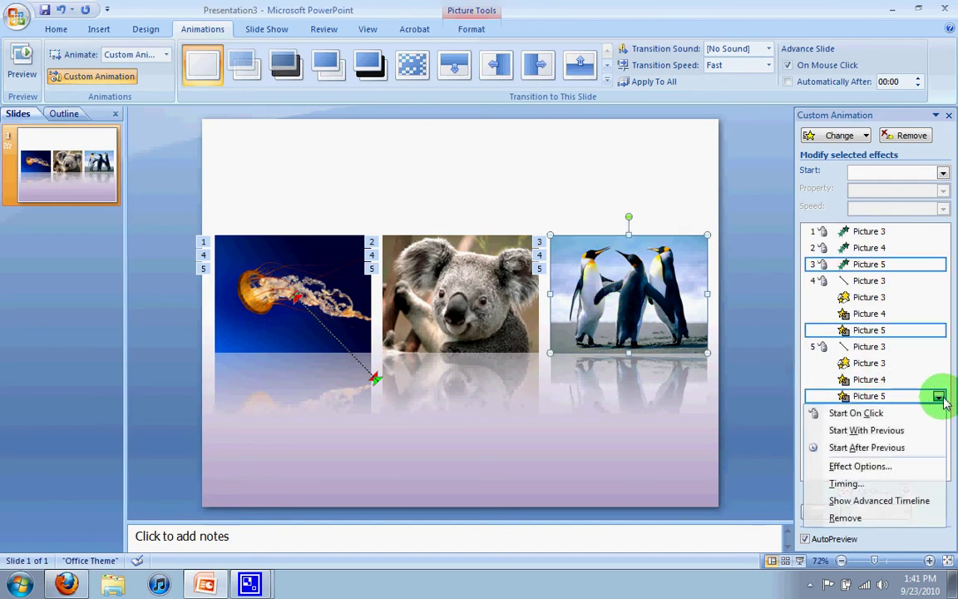
left_click(873, 468)
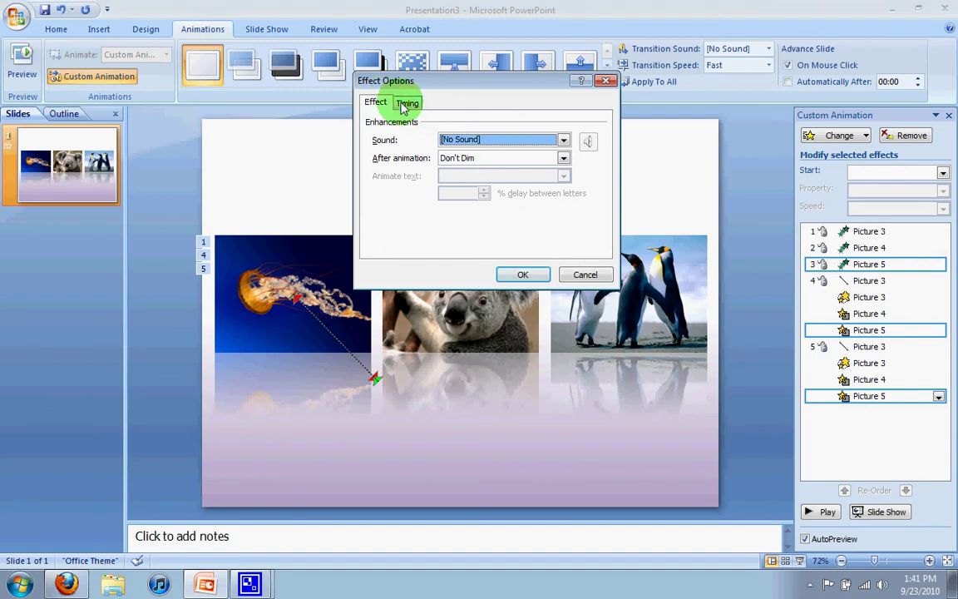
left_click(582, 274)
Step: Set the custom amount of the penguin picture's last Transparency effect to 0%
left_click(857, 403)
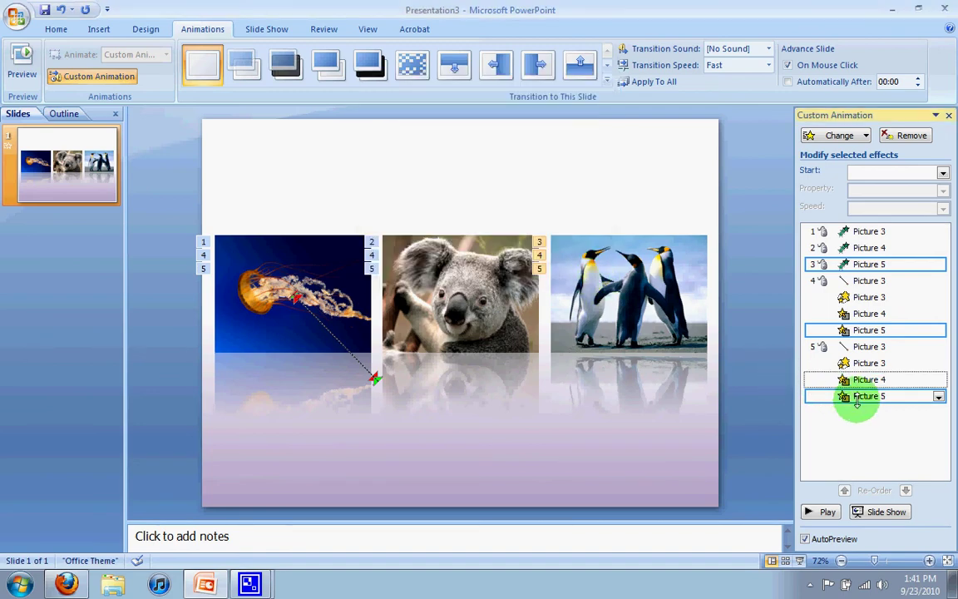
double_click(856, 399)
left_click(476, 142)
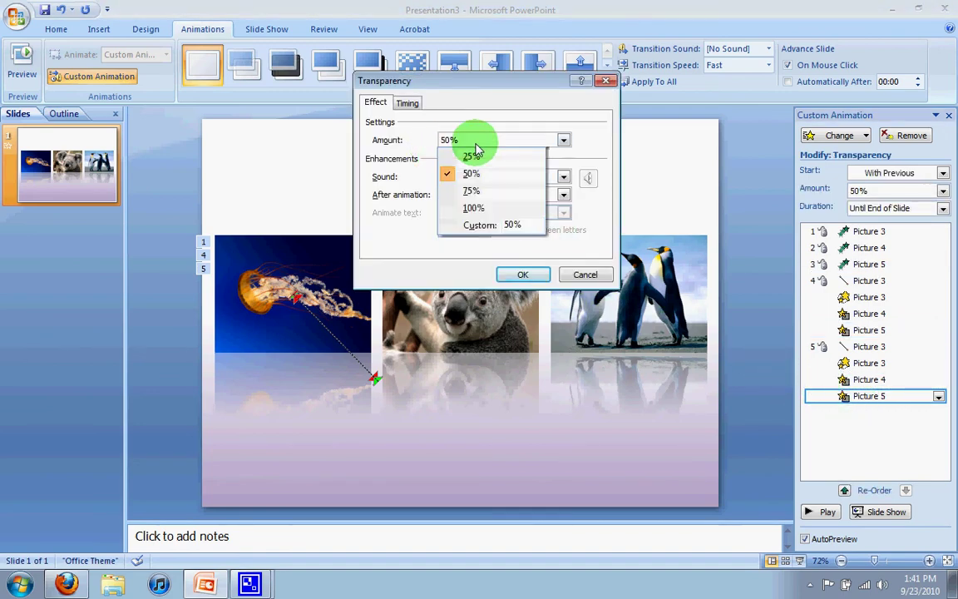
left_click(490, 225)
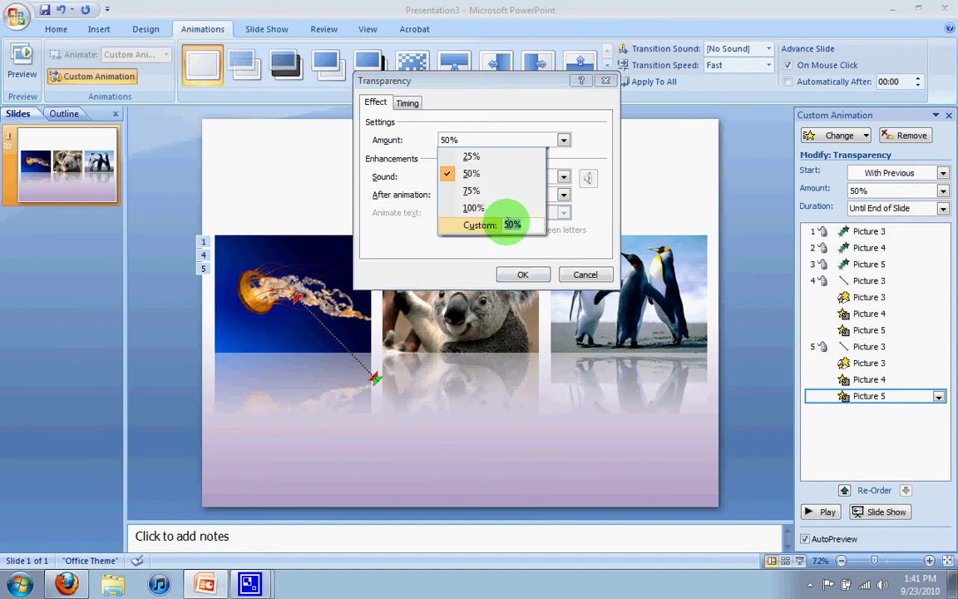
key("Return")
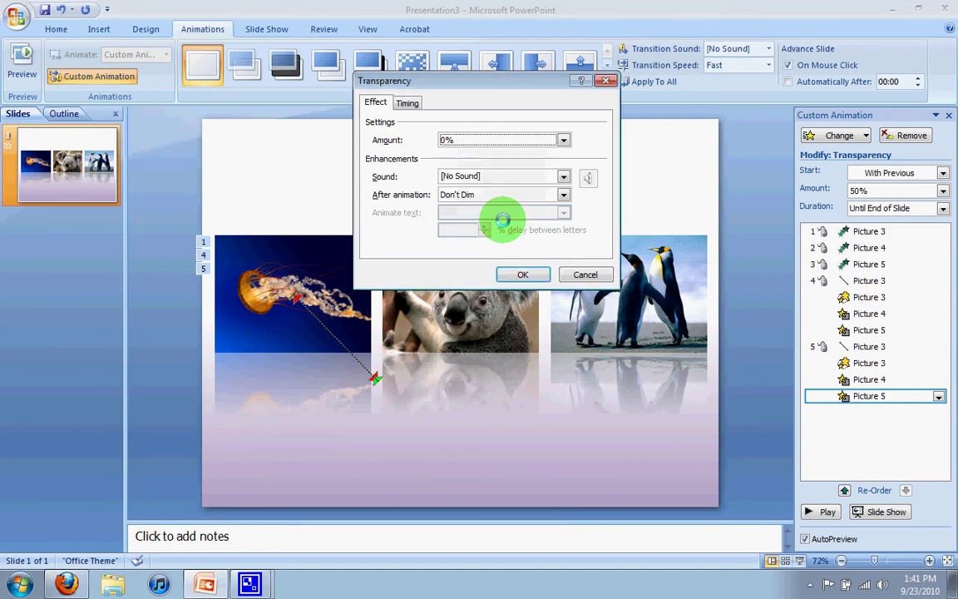
left_click(517, 273)
left_click(584, 339)
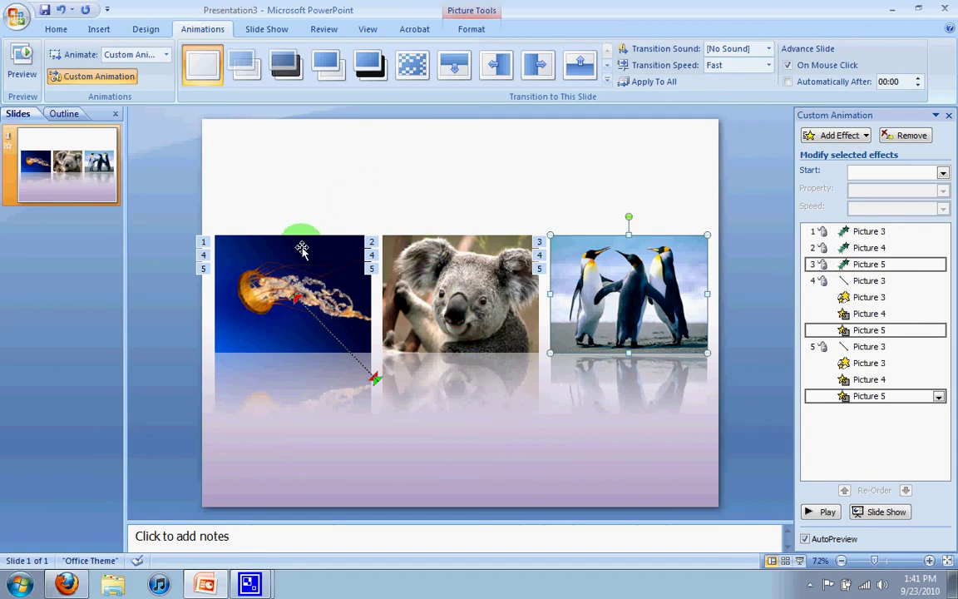
left_click(414, 259)
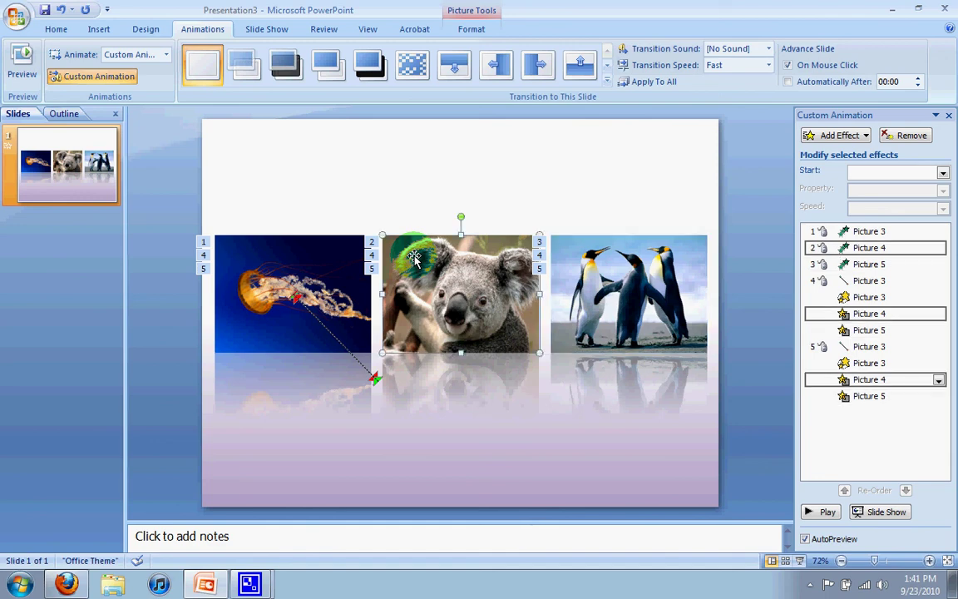
left_click(645, 310)
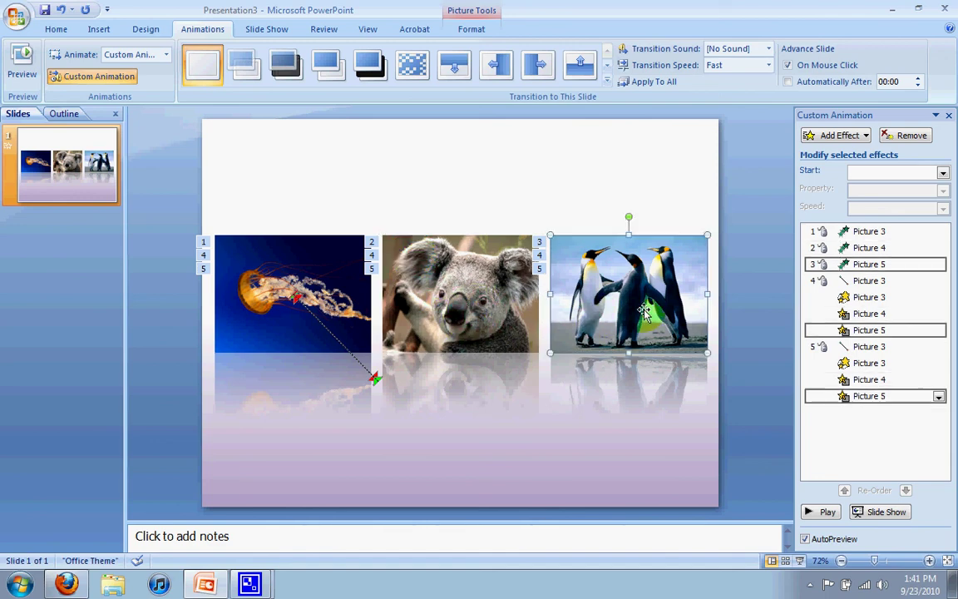